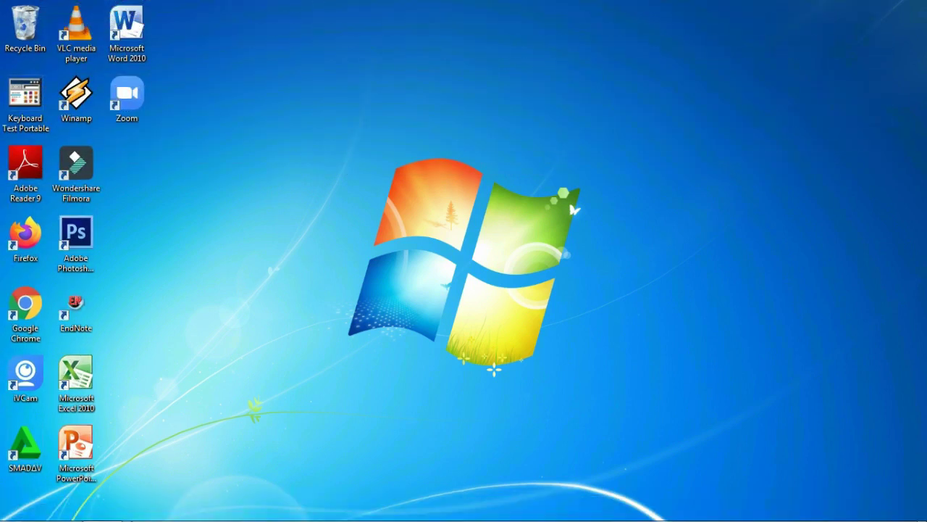
# Step: Open File Explorer and go into the PIAGAMKU folder on Local Disk (D:)
pyautogui.click(58, 513)
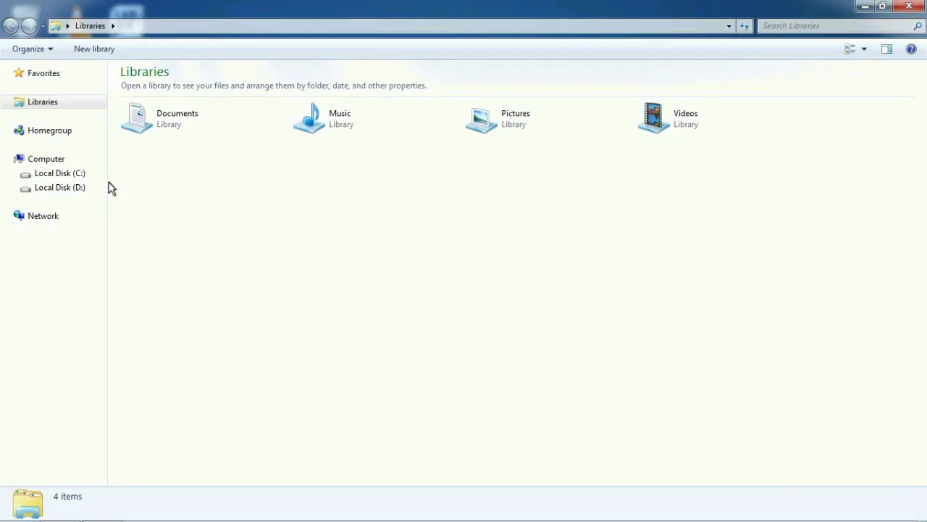
pyautogui.click(91, 187)
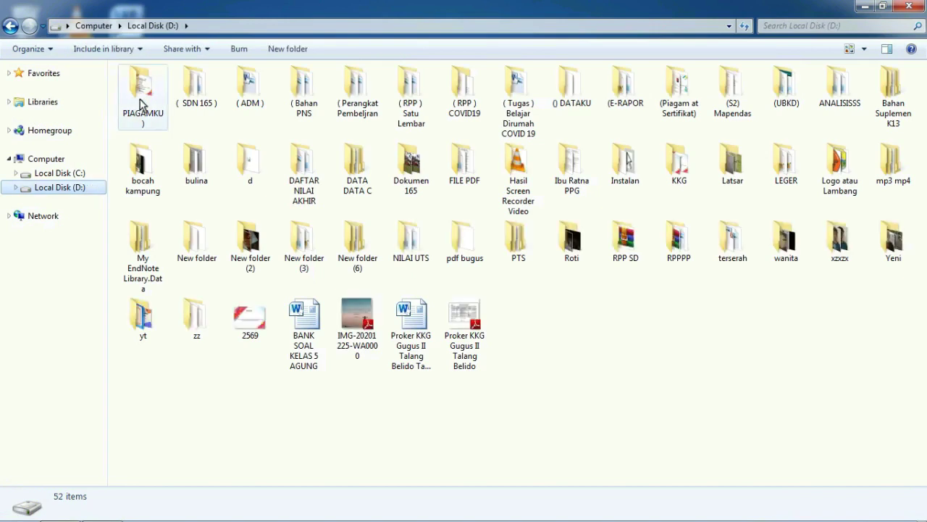
pyautogui.doubleClick(156, 86)
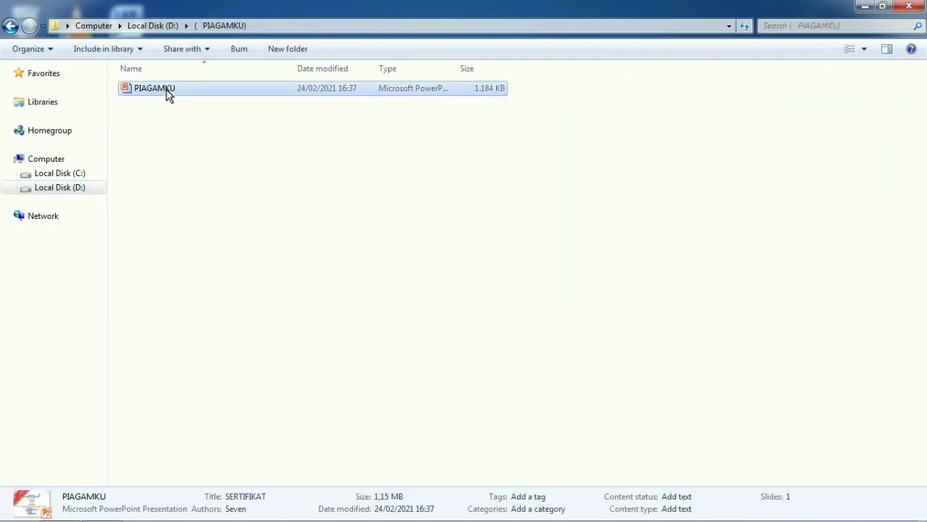
# Step: Switch the folder view to Large Icons and open the PIAGAMKU presentation
pyautogui.click(166, 94)
pyautogui.click(864, 49)
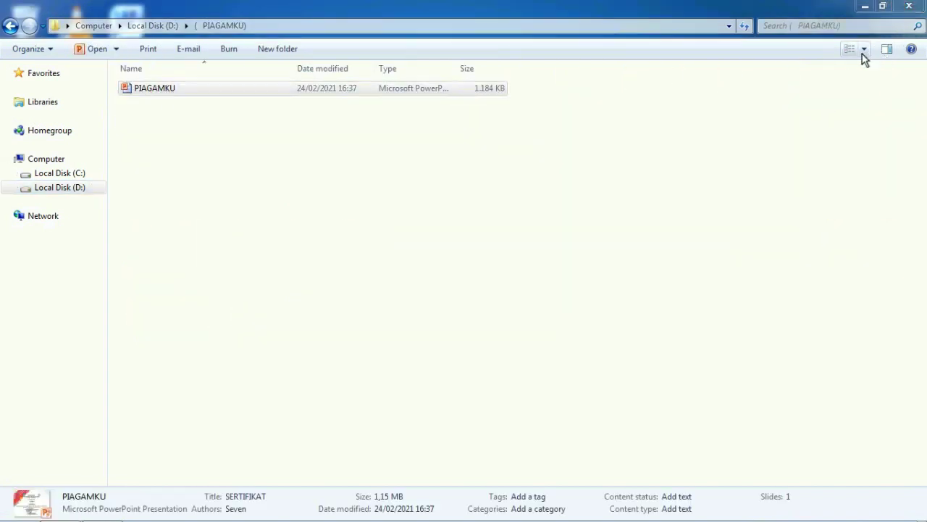
pyautogui.click(859, 40)
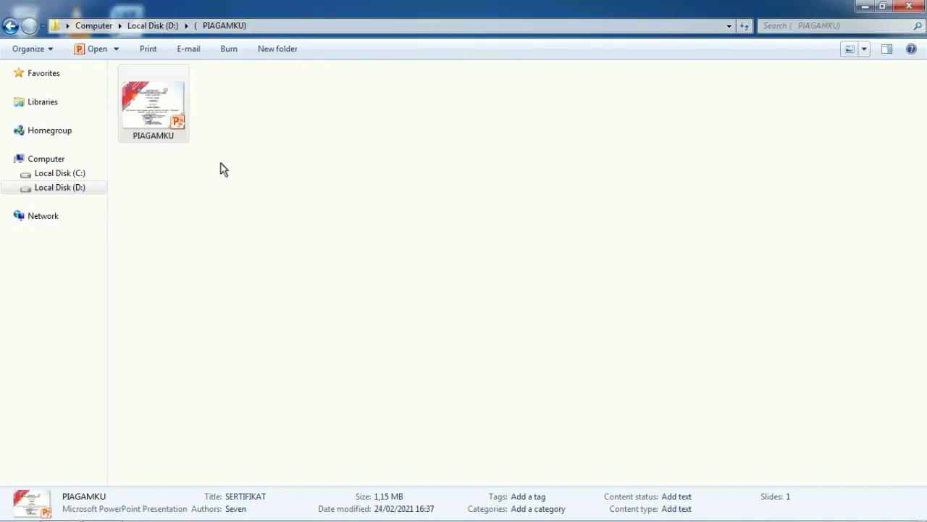
pyautogui.doubleClick(177, 107)
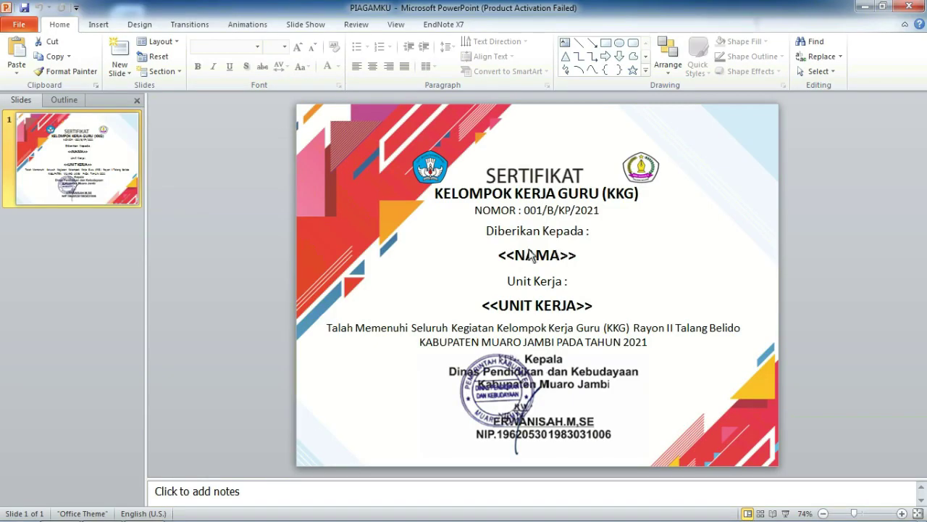
# Step: Inspect the <<NAMA>> and <<UNIT KERJA>> placeholders, then close PowerPoint and the PIAGAMKU folder
pyautogui.moveTo(500, 255); pyautogui.dragTo(579, 262)
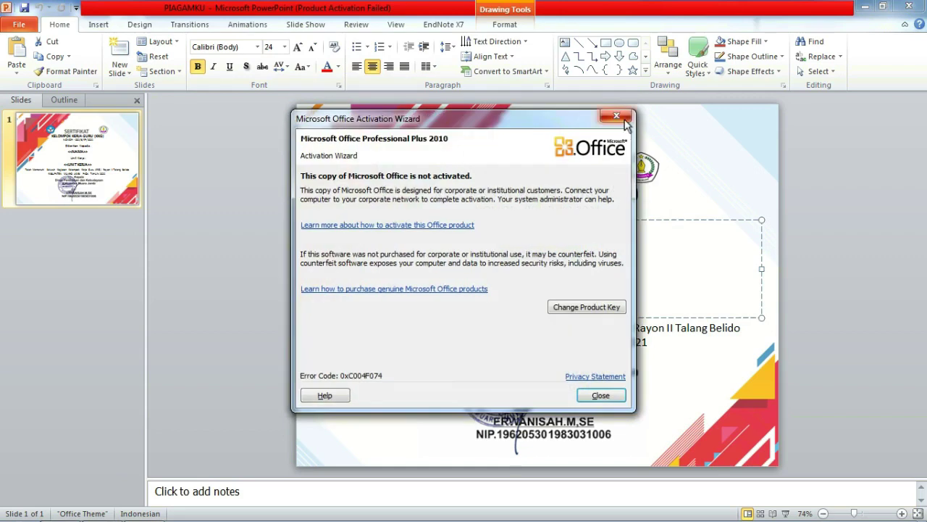
pyautogui.click(604, 116)
pyautogui.click(546, 256)
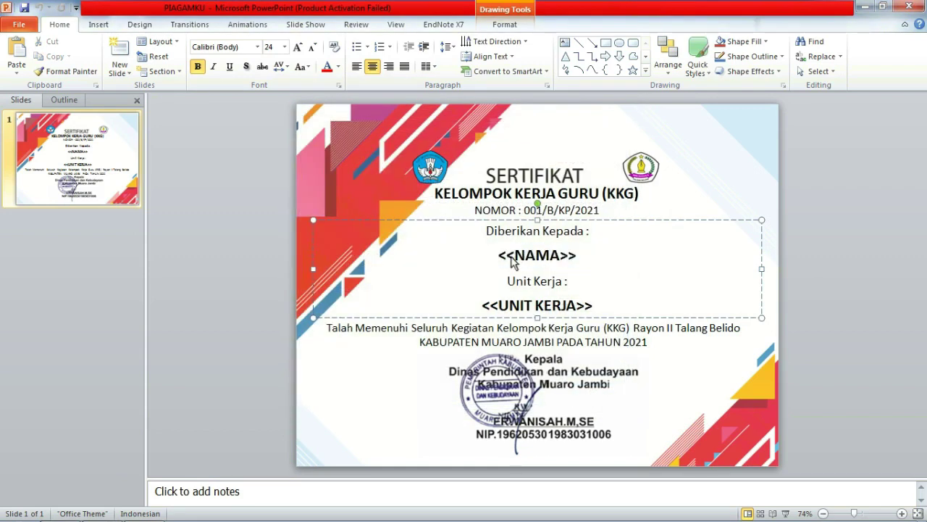
pyautogui.moveTo(482, 305); pyautogui.dragTo(607, 310)
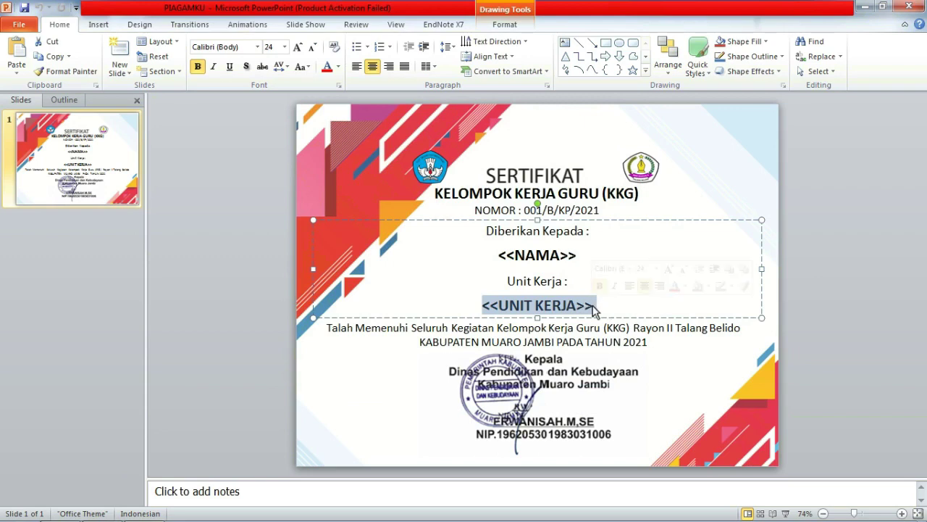
pyautogui.click(713, 349)
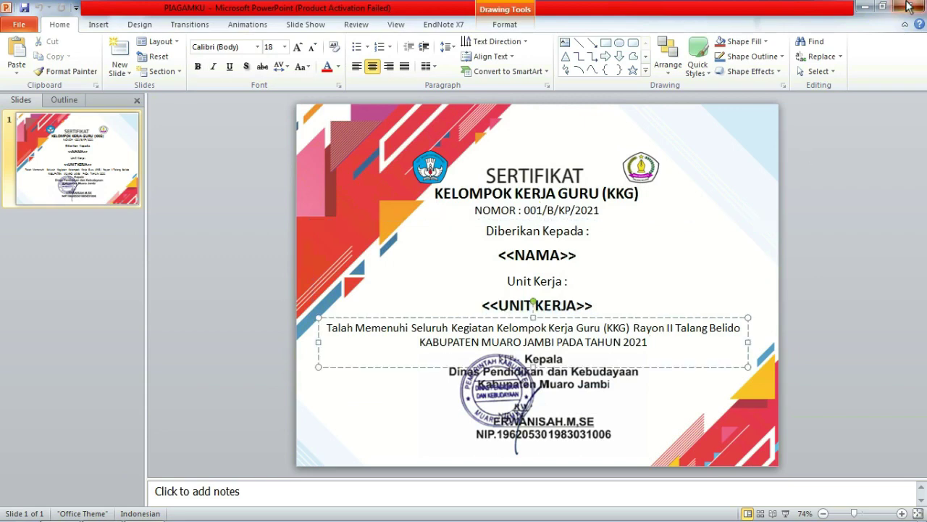
pyautogui.click(910, 6)
pyautogui.click(909, 6)
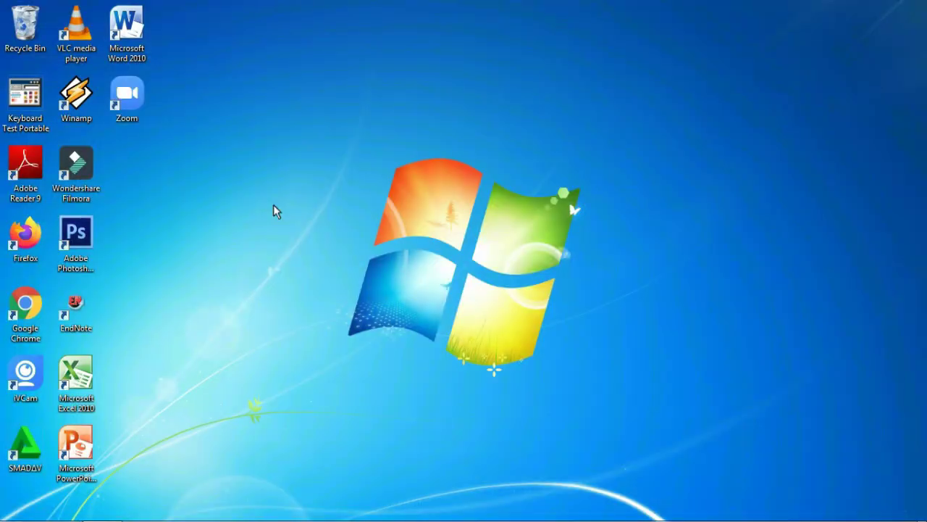
# Step: Launch Chrome, search for 'google drive' and go into My Drive
pyautogui.doubleClick(25, 301)
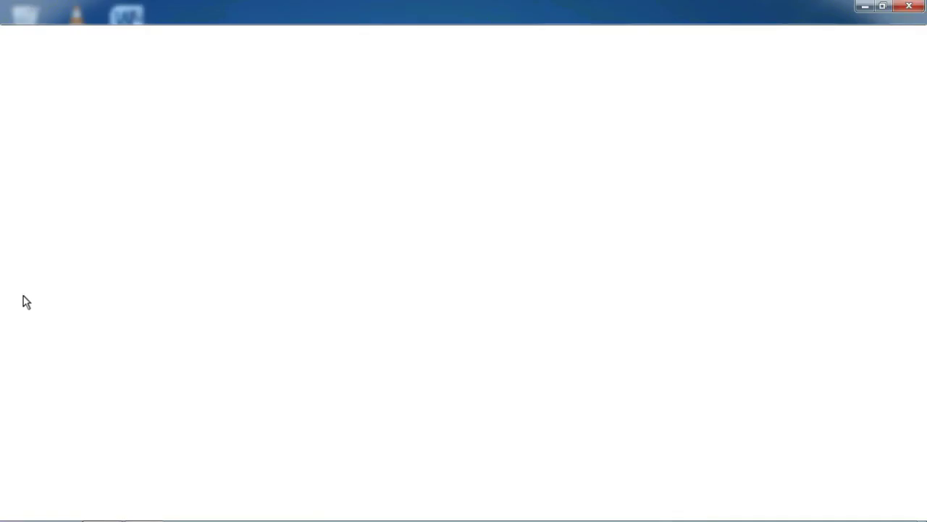
pyautogui.write('gog')
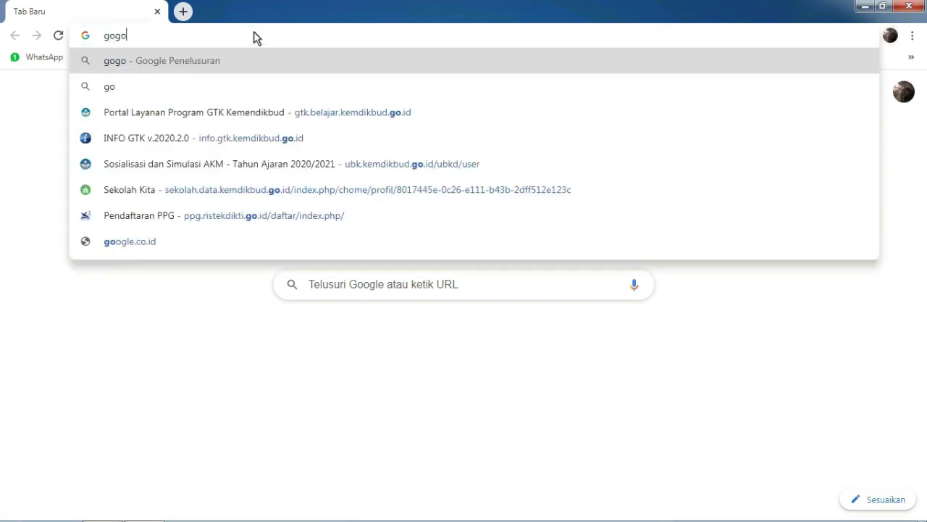
pyautogui.press('BackSpace')
pyautogui.write('o')
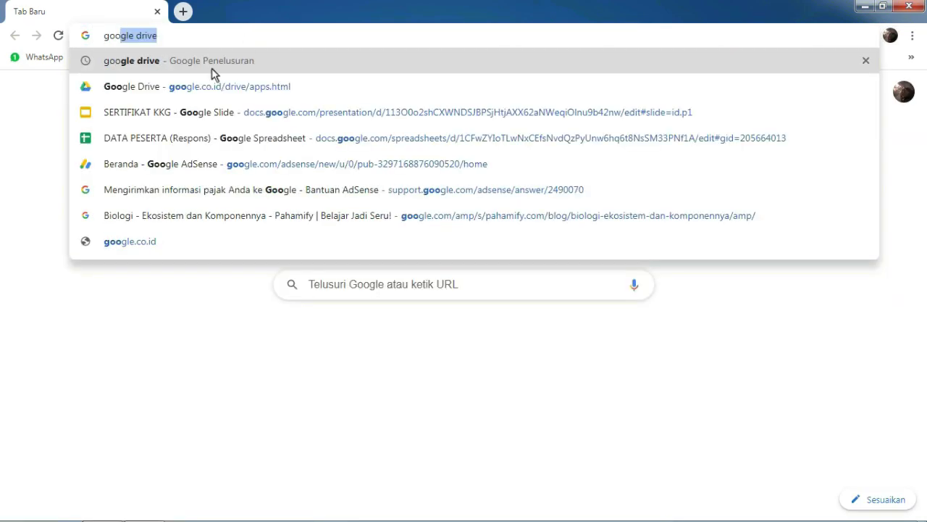
pyautogui.click(211, 67)
pyautogui.click(174, 221)
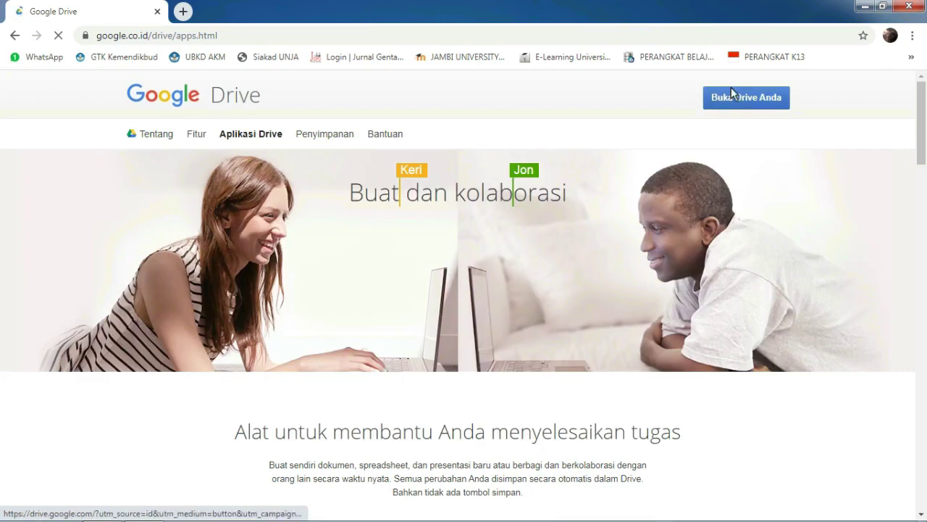
pyautogui.click(720, 96)
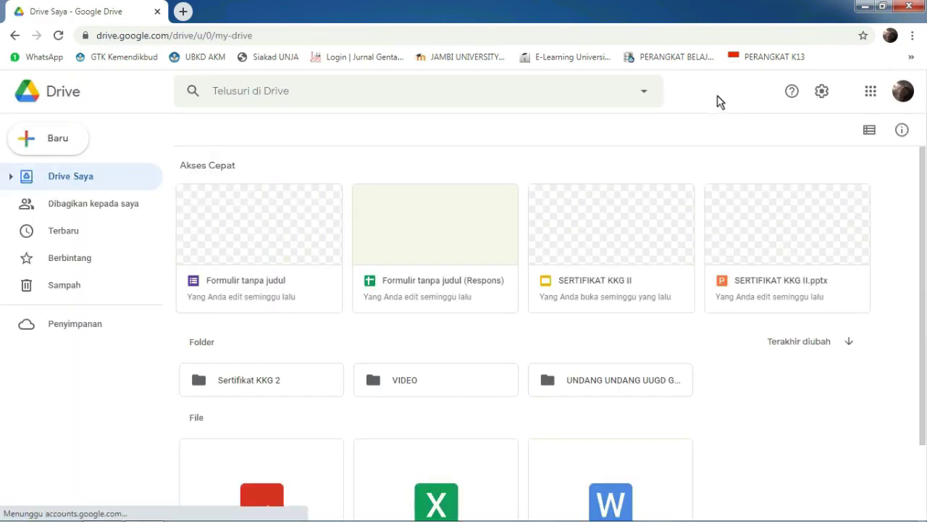
# Step: Create a new folder named PIAGAMKU in My Drive
pyautogui.click(70, 143)
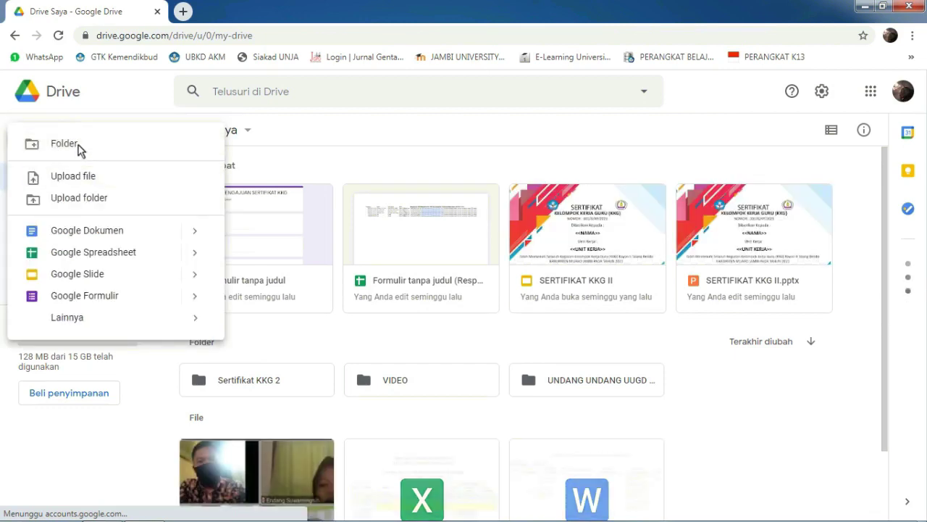
pyautogui.click(78, 145)
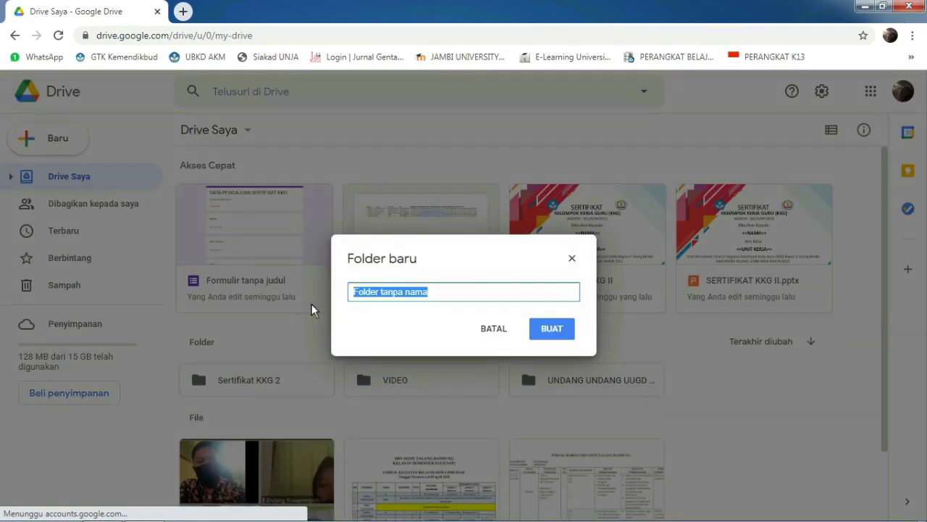
pyautogui.write('PIAGAMKU')
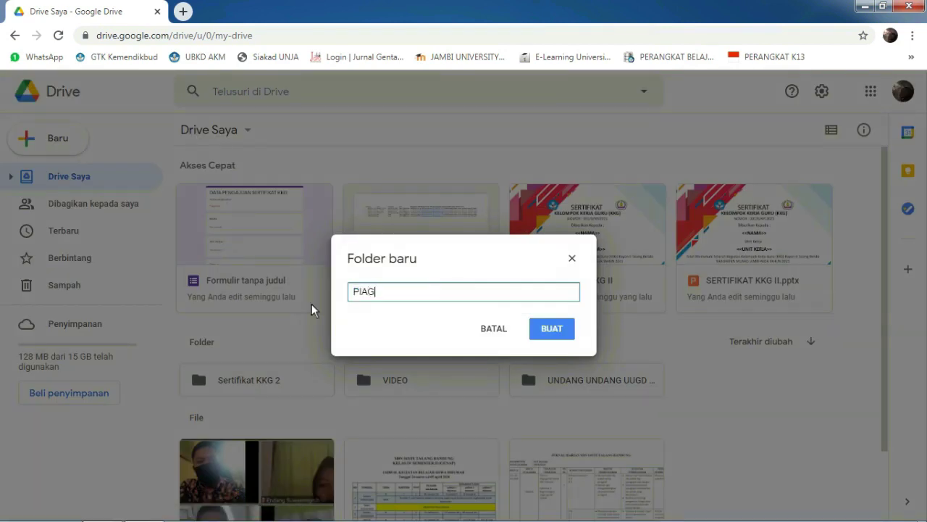
pyautogui.click(551, 330)
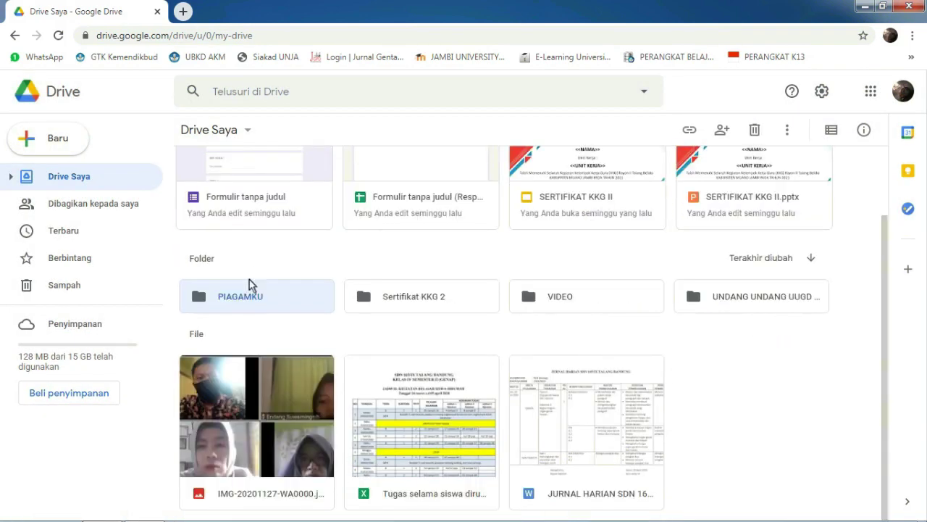
# Step: Inside PIAGAMKU, create a subfolder named REKAP PIAGAMKU
pyautogui.doubleClick(249, 297)
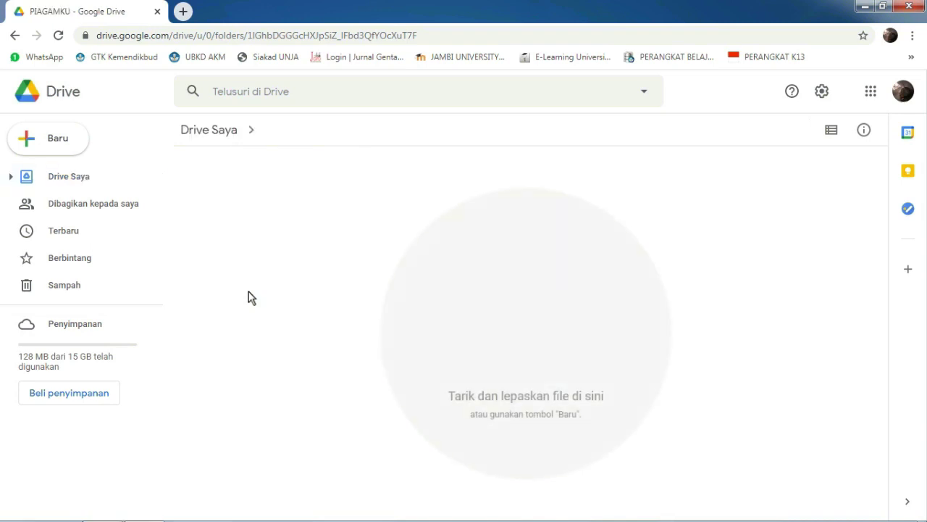
pyautogui.rightClick(348, 179)
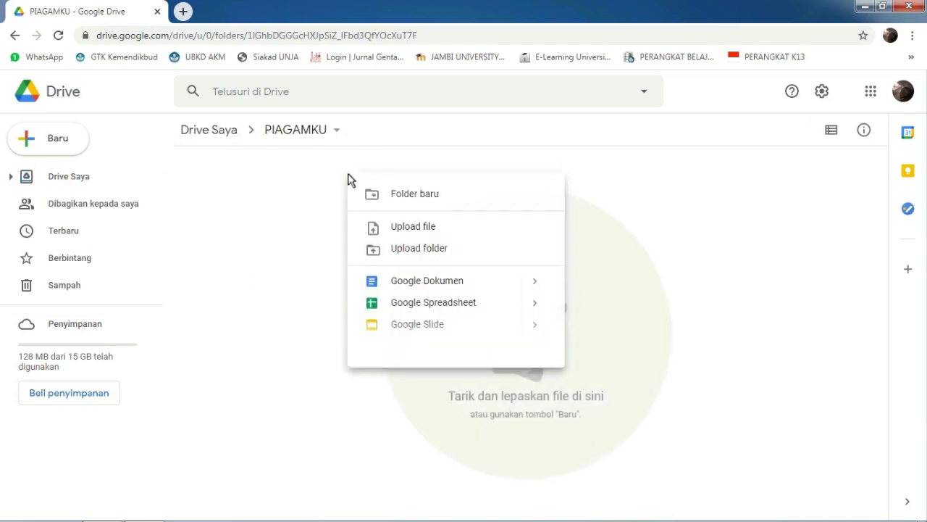
pyautogui.click(394, 194)
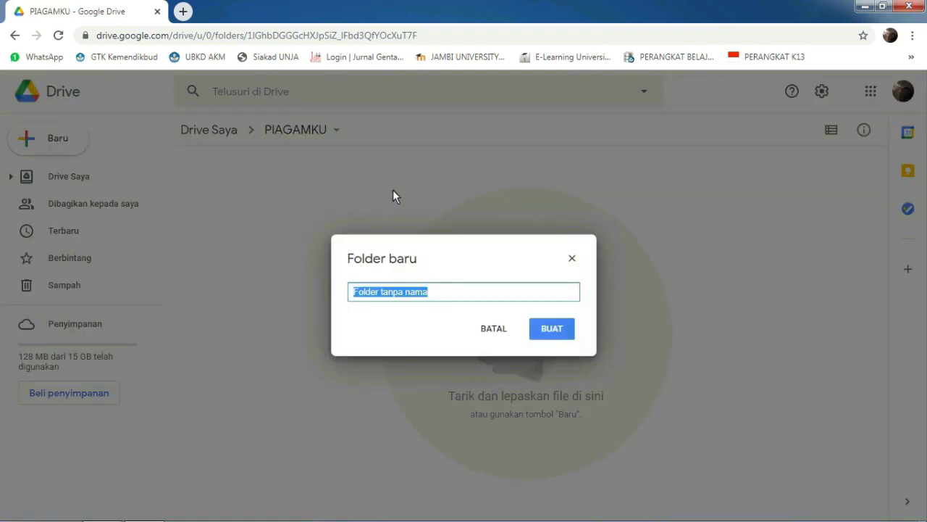
pyautogui.write('PIA')
pyautogui.press('BackSpace')
pyautogui.press('BackSpace')
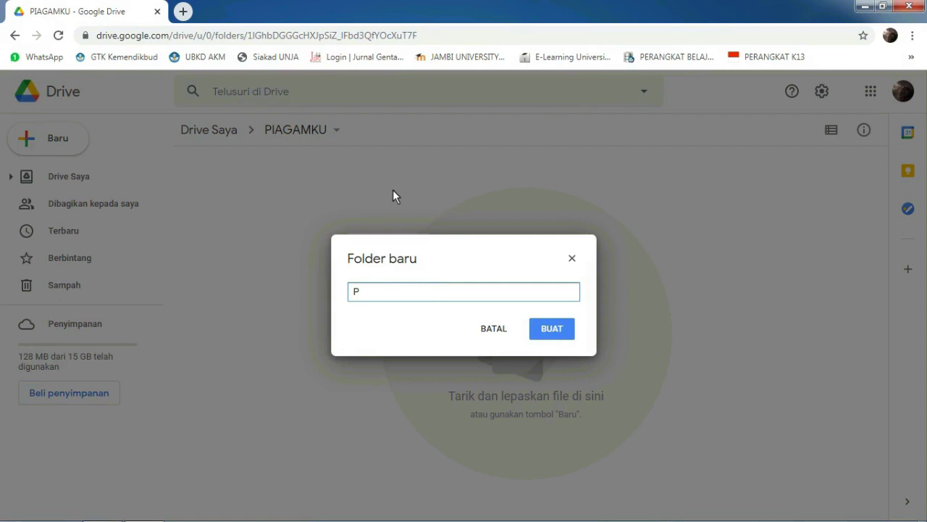
pyautogui.press('BackSpace')
pyautogui.write('REKAP PIAGAMKU')
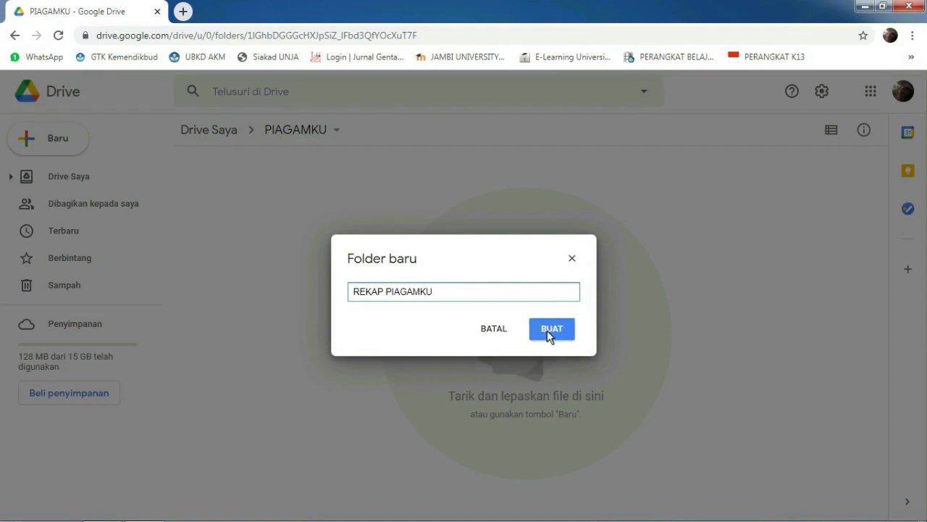
pyautogui.click(548, 335)
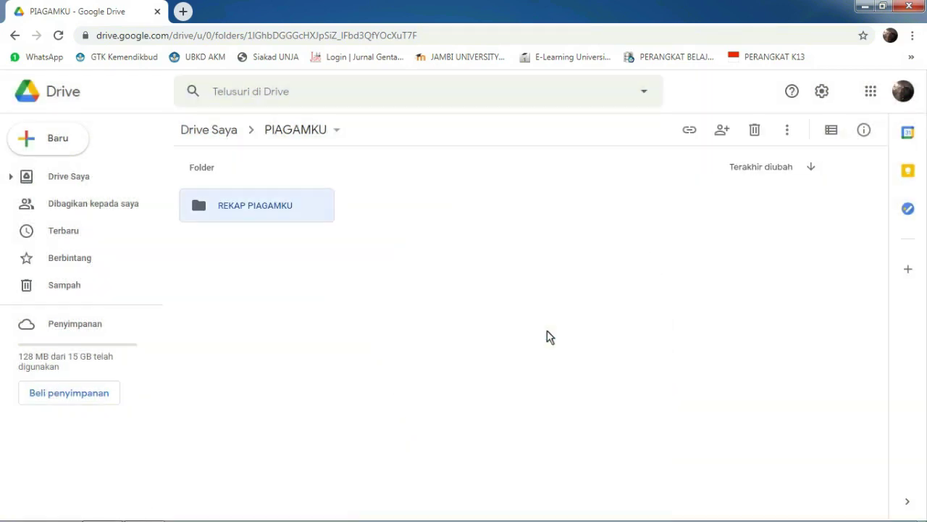
pyautogui.click(68, 146)
# Step: Upload PIAGAMKU.pptx from the D:\PIAGAMKU folder into the Drive PIAGAMKU folder
pyautogui.click(94, 181)
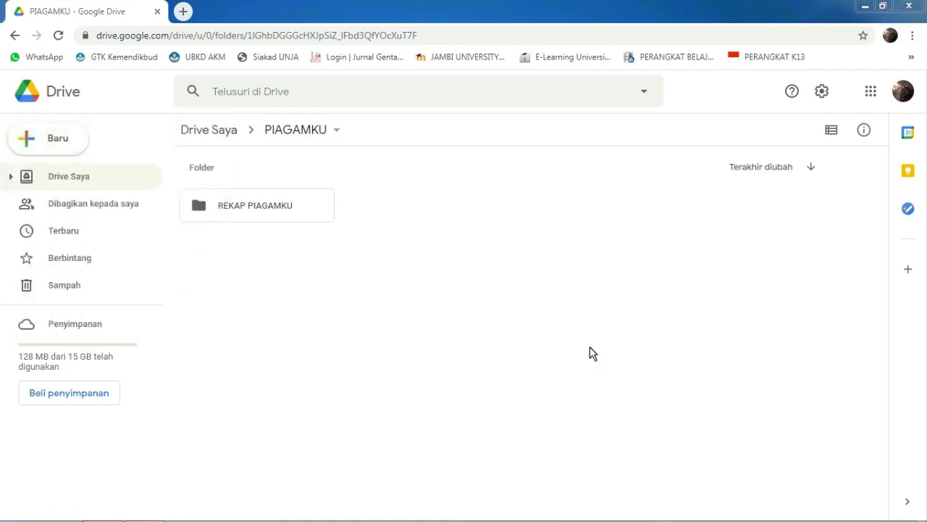
pyautogui.click(157, 102)
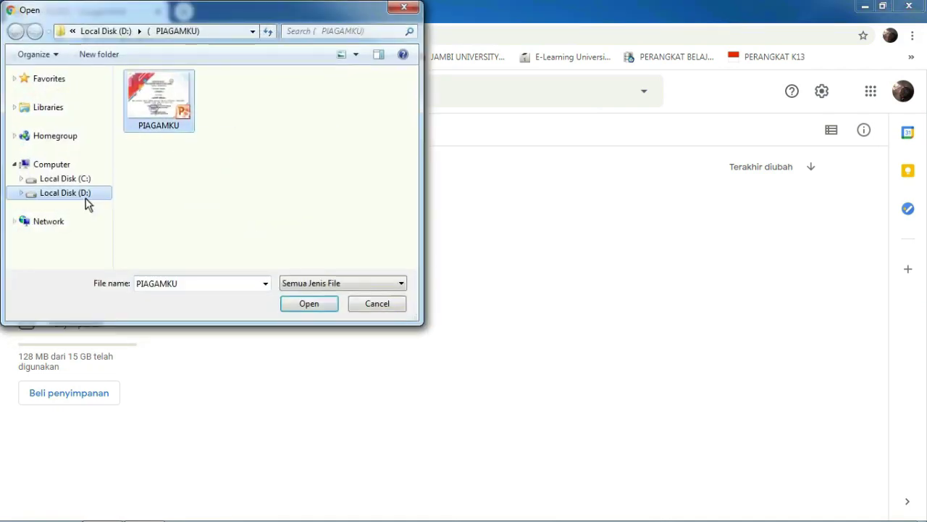
pyautogui.click(85, 202)
pyautogui.doubleClick(157, 109)
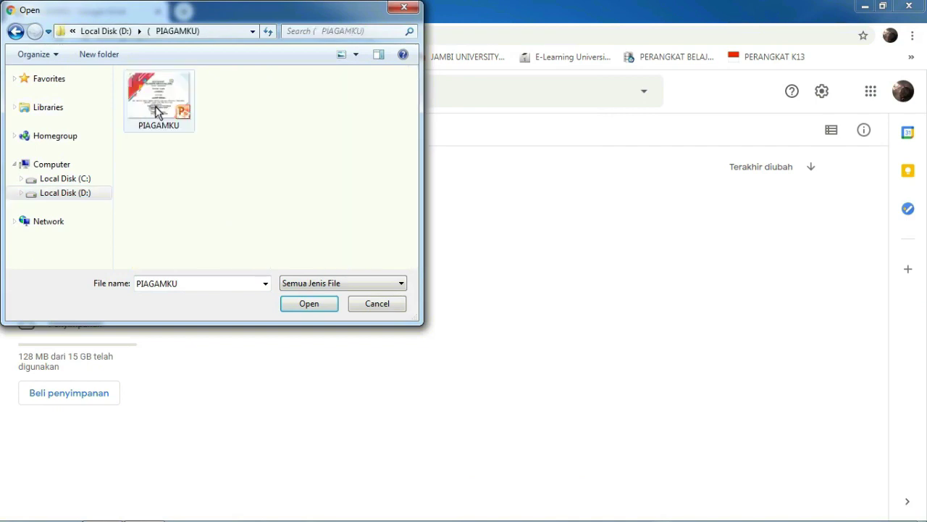
pyautogui.click(307, 305)
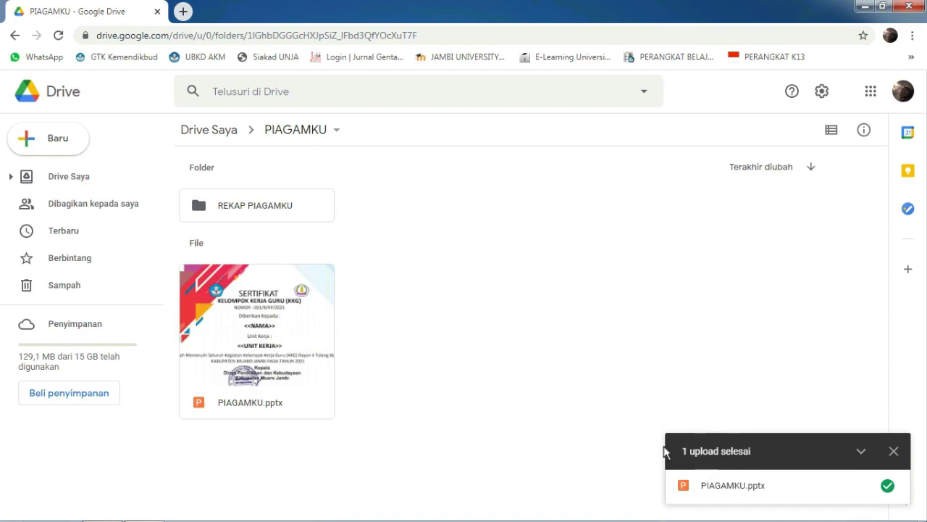
pyautogui.click(894, 451)
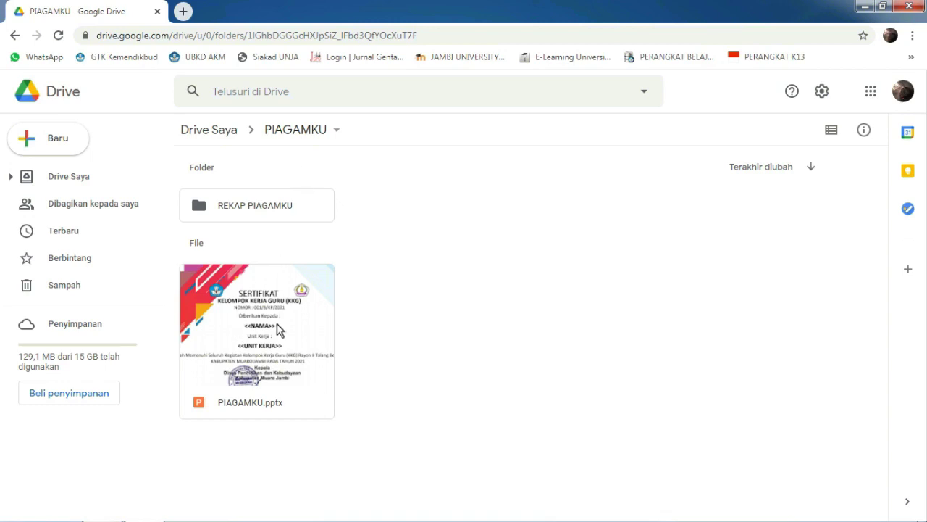
# Step: Open PIAGAMKU.pptx with Google Slides from its right-click menu
pyautogui.rightClick(279, 329)
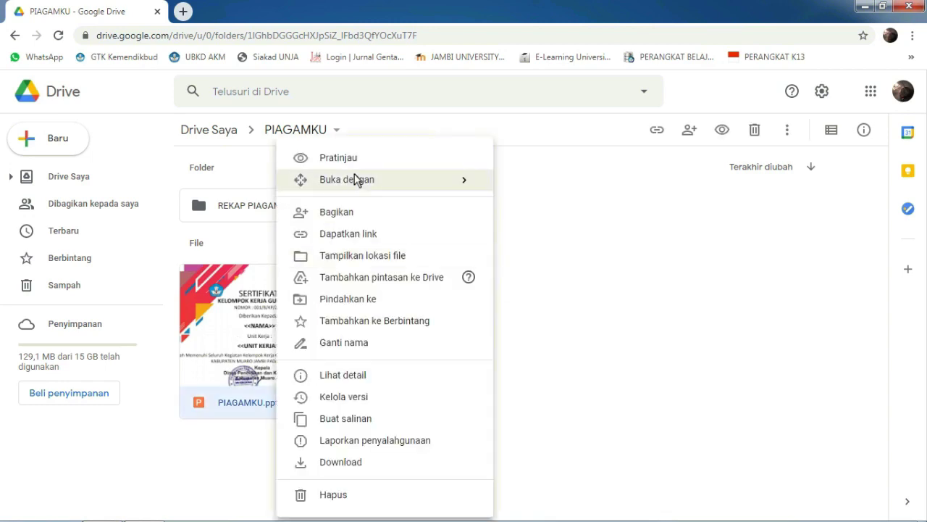
pyautogui.moveTo(354, 173)
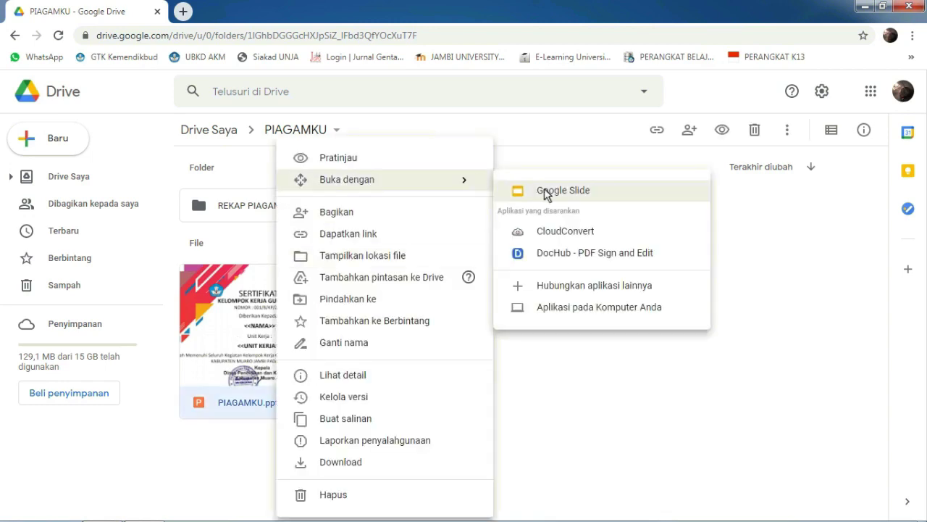
pyautogui.click(545, 191)
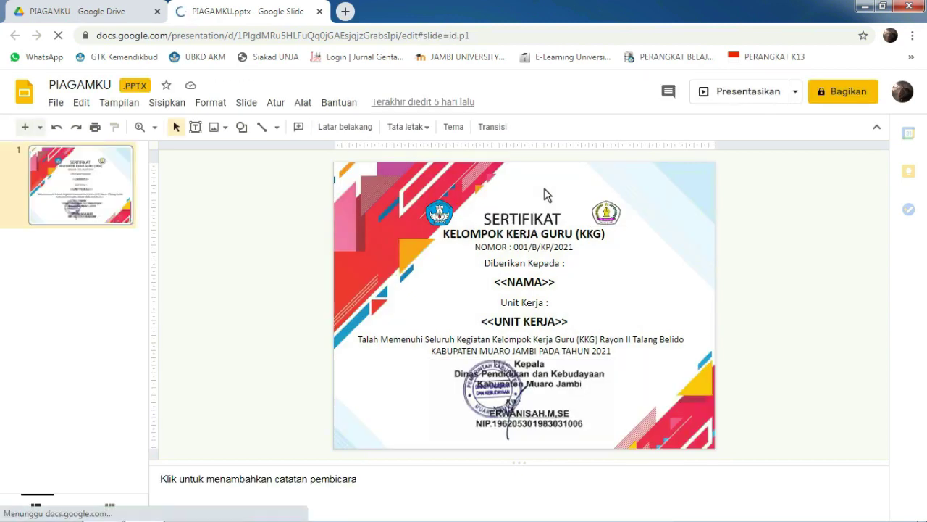
# Step: Save PIAGAMKU.pptx as a native Google Slides file, then return to the Drive tab
pyautogui.click(57, 104)
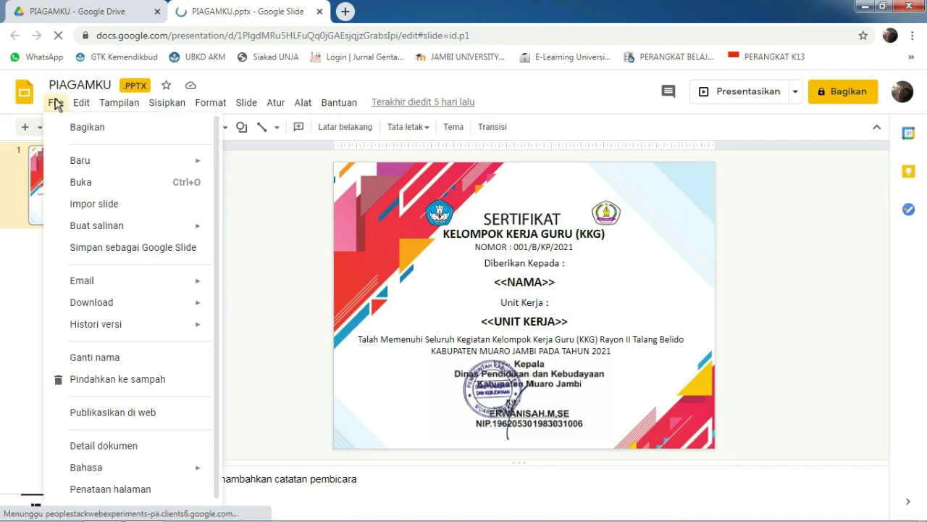
pyautogui.click(132, 250)
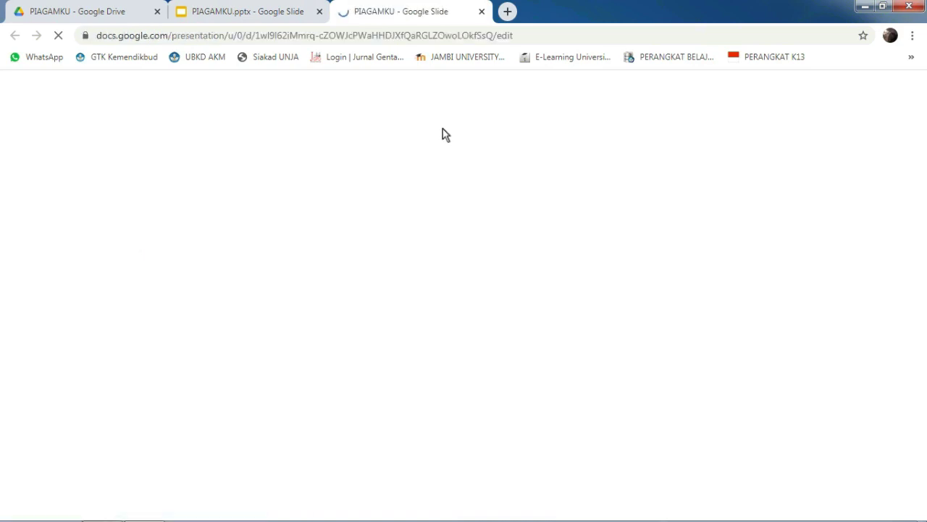
pyautogui.click(112, 14)
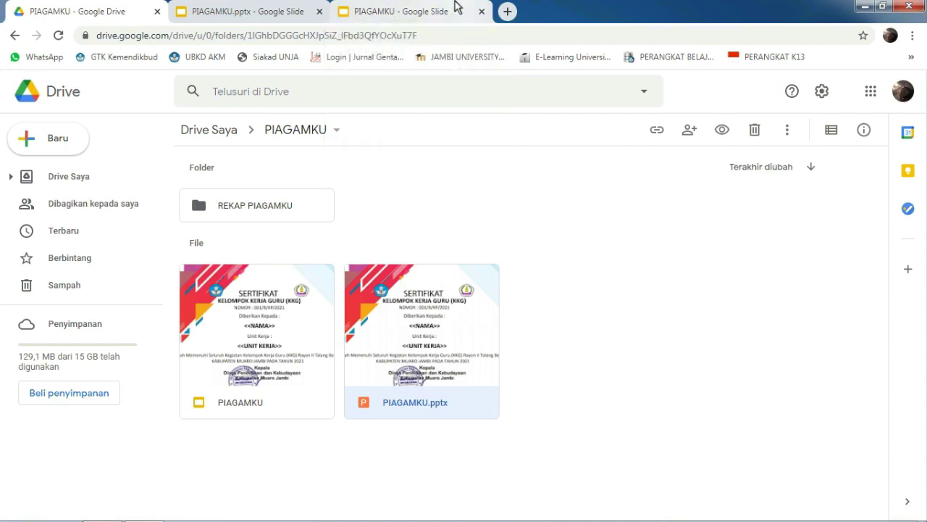
# Step: Close both Slides presentation tabs and deselect PIAGAMKU.pptx in Drive
pyautogui.click(481, 12)
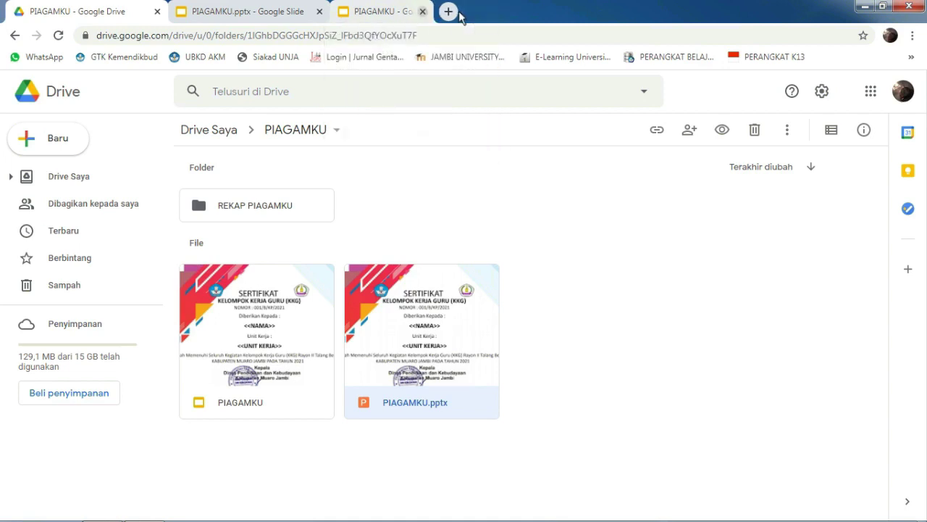
pyautogui.click(320, 12)
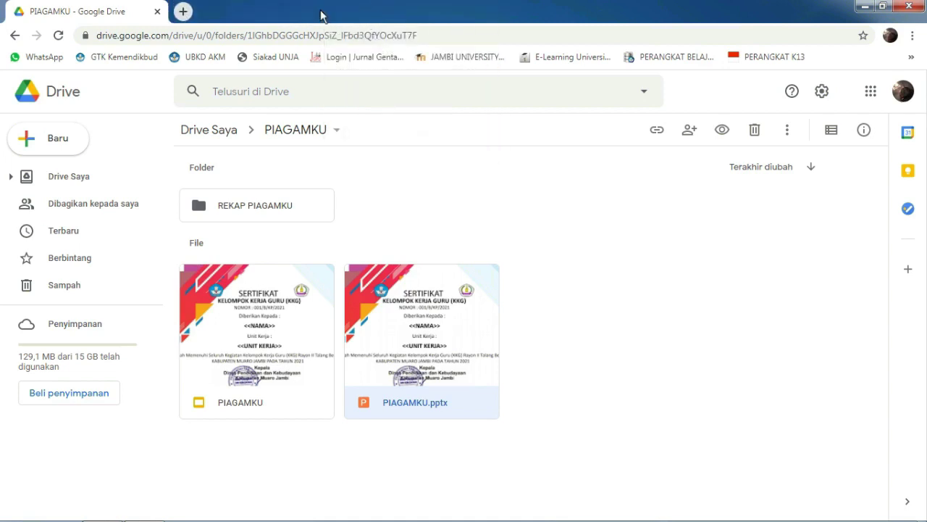
pyautogui.click(647, 285)
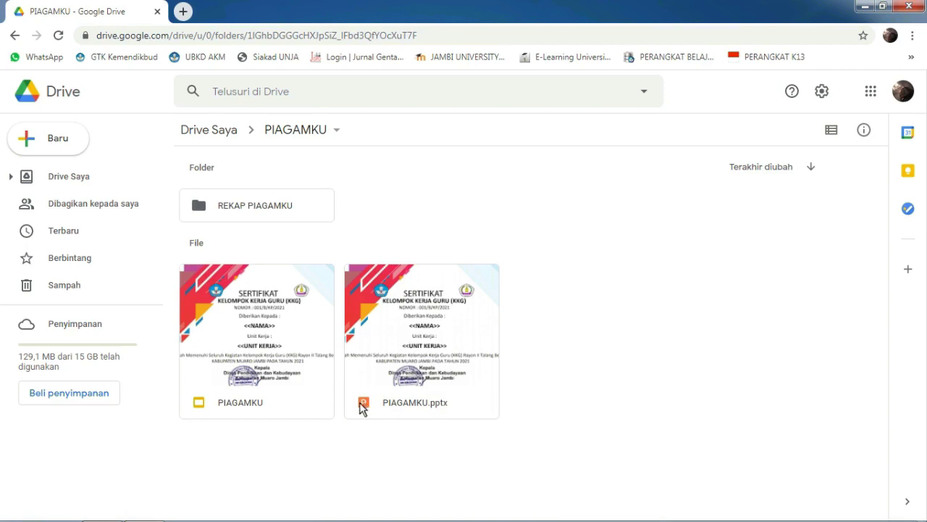
# Step: Create a new blank Google Form in the PIAGAMKU folder
pyautogui.rightClick(584, 319)
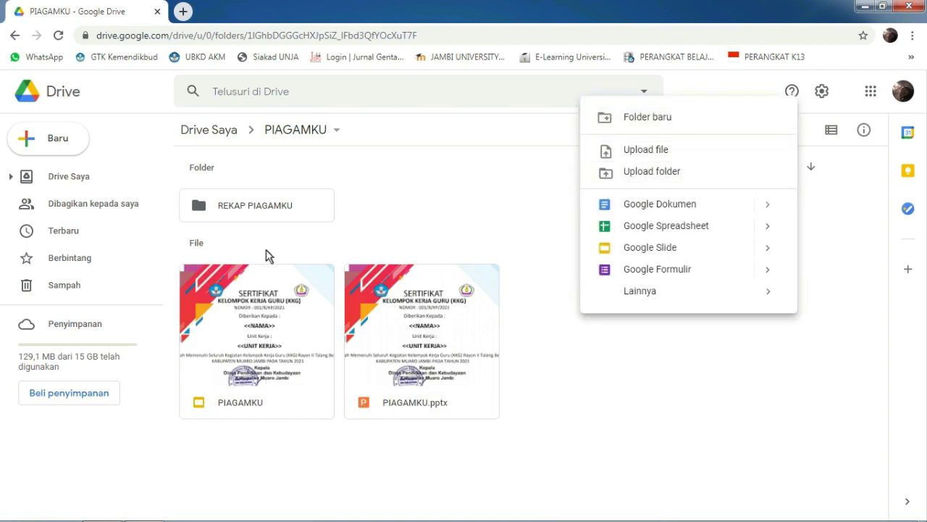
pyautogui.click(73, 144)
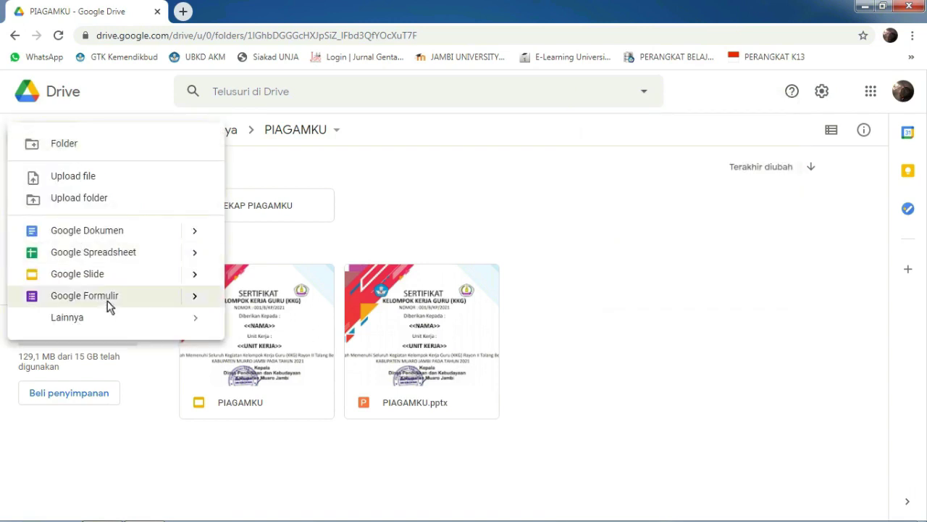
pyautogui.moveTo(197, 304)
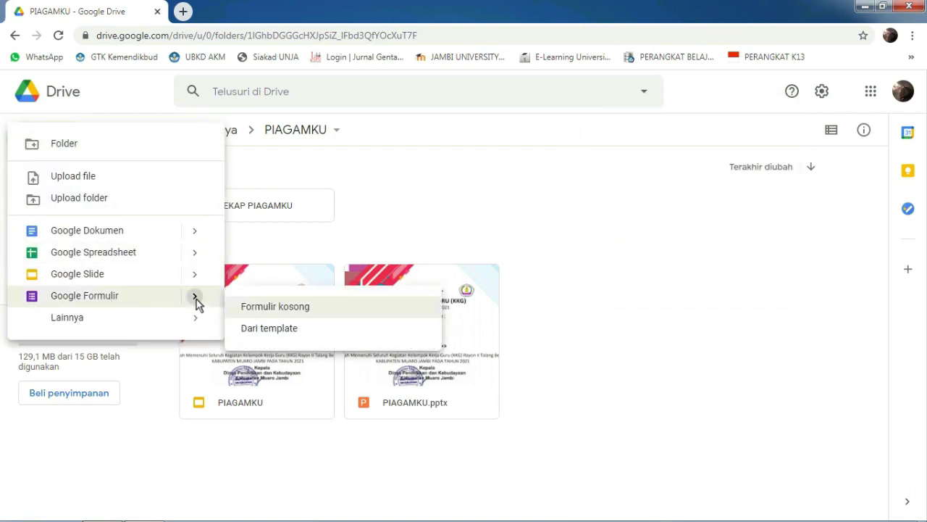
pyautogui.click(274, 307)
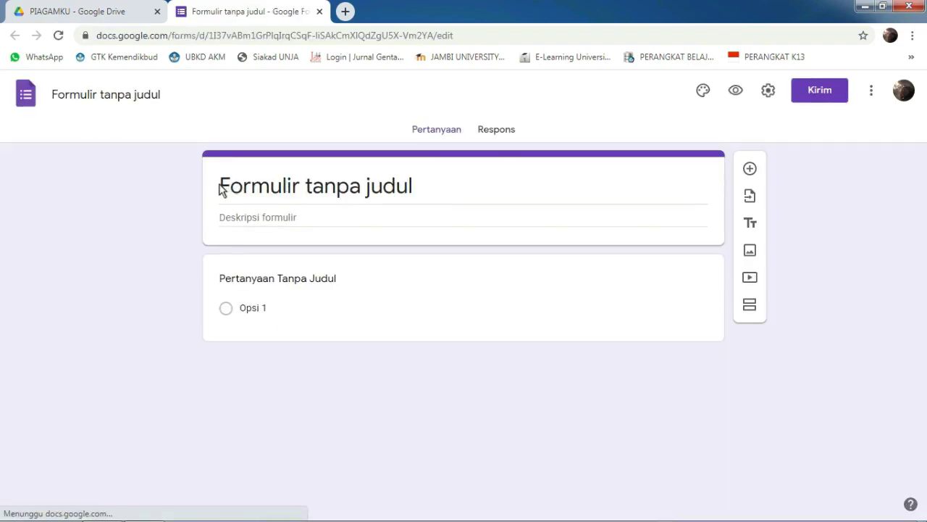
# Step: Replace the form title with 'DATA PIAGAM' and add the description 'ISI DENGAN BENAR!'
pyautogui.tripleClick(421, 185)
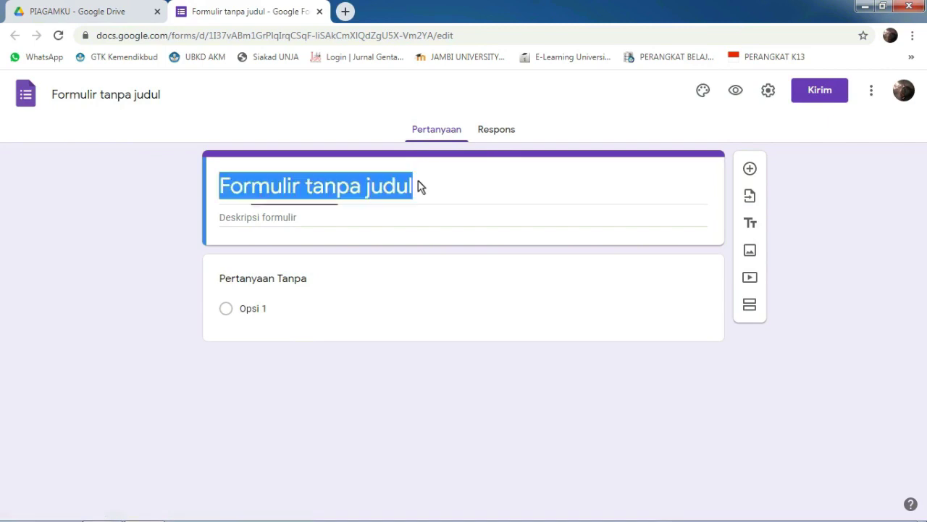
pyautogui.write('DA')
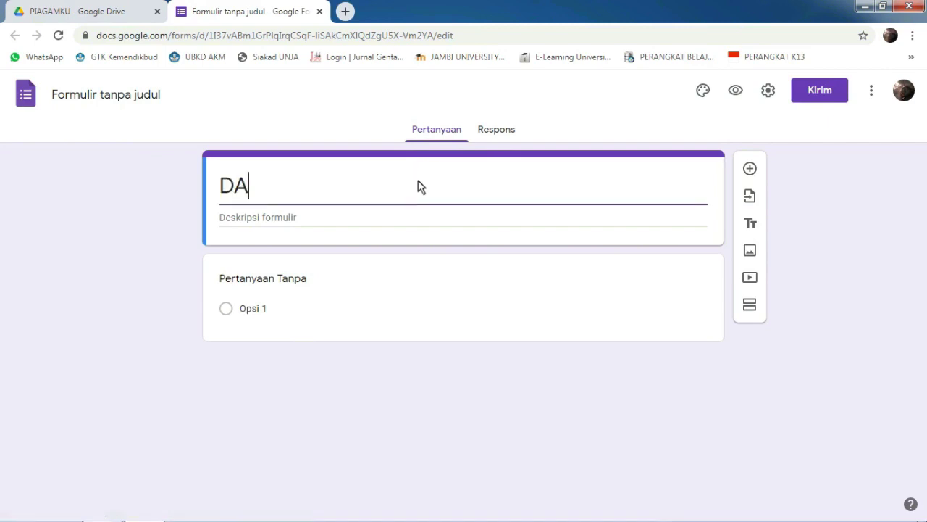
pyautogui.write('TA ')
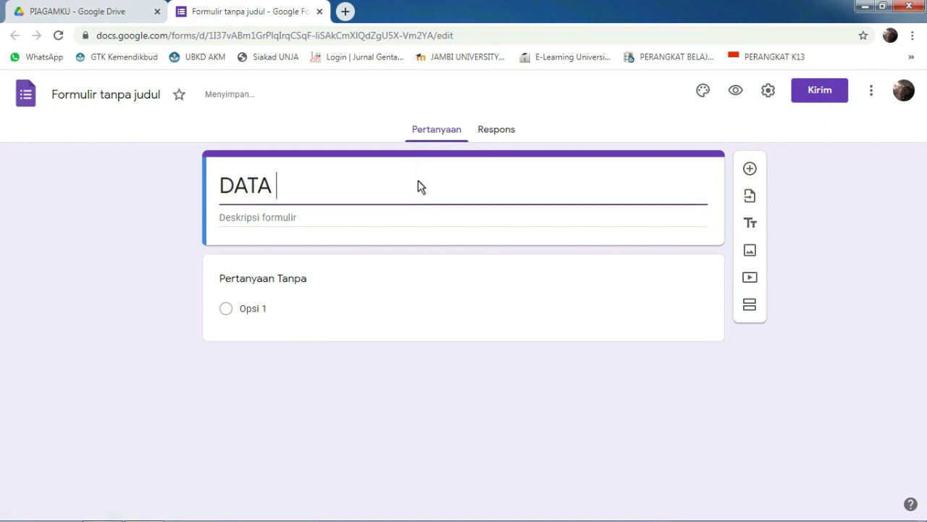
pyautogui.write('PIAG')
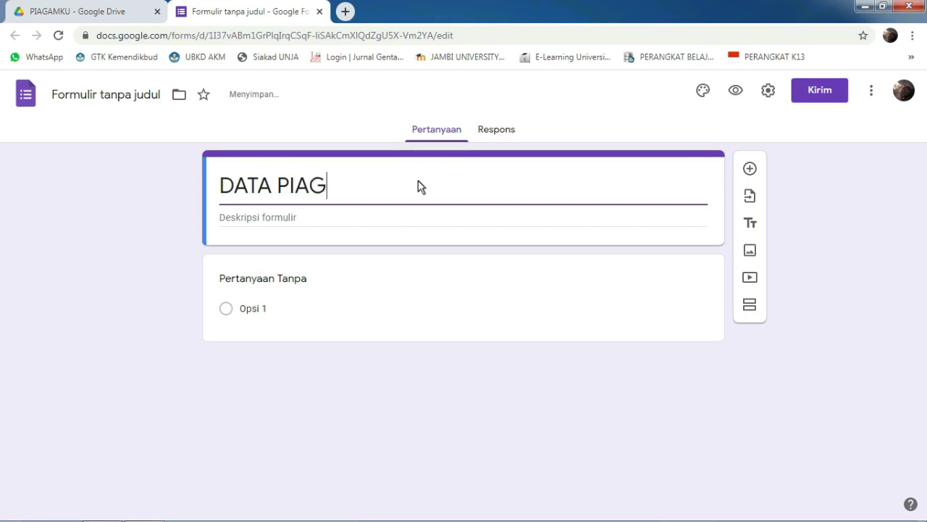
pyautogui.write('AM')
pyautogui.click(319, 217)
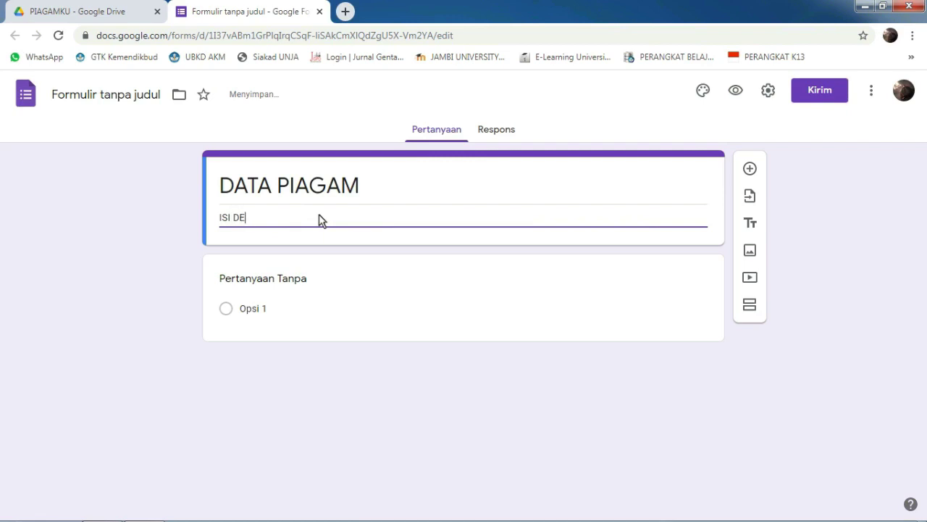
pyautogui.write('ISI DENGAN BE')
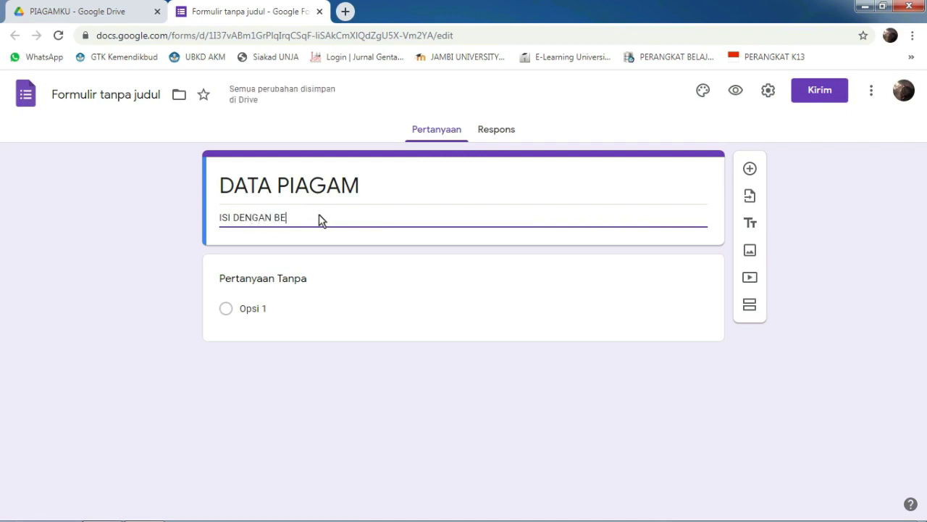
pyautogui.write('NAR!')
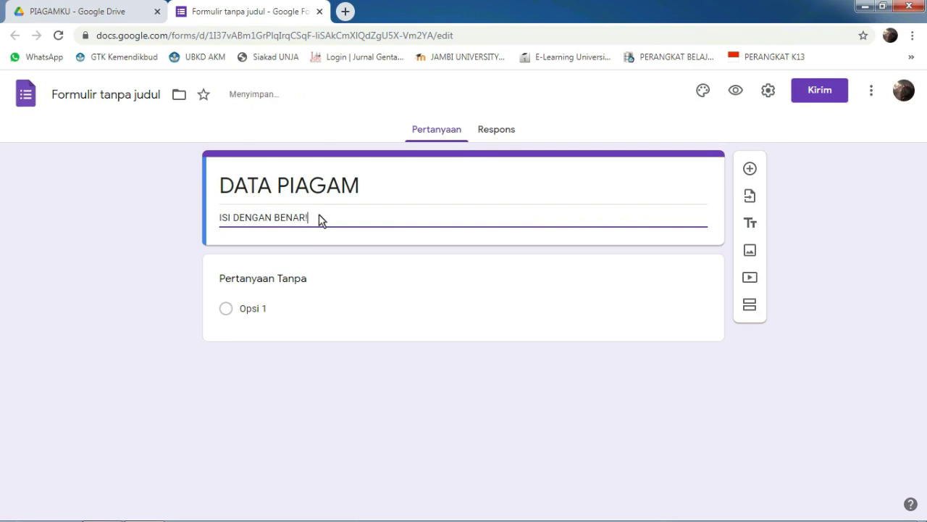
# Step: Turn the first question into a required short-answer question titled NAMA
pyautogui.click(241, 309)
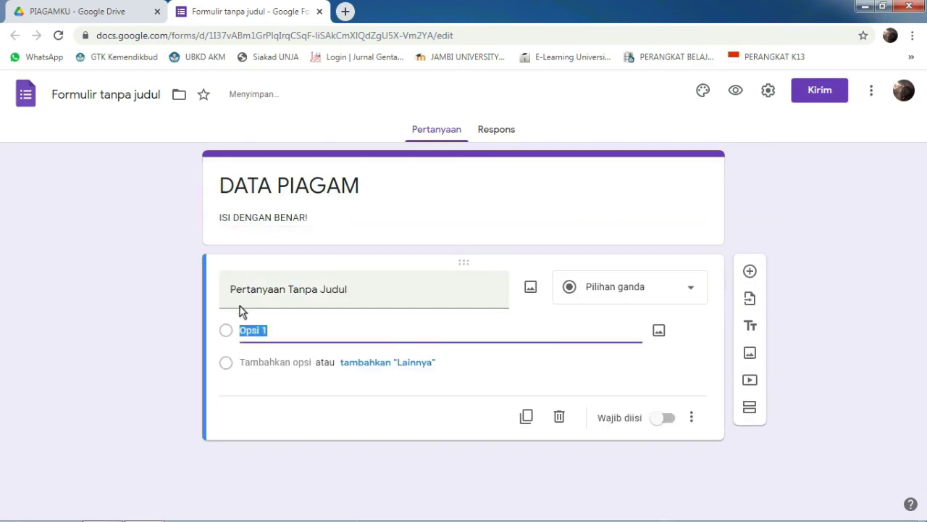
pyautogui.click(345, 293)
pyautogui.write('NAMA')
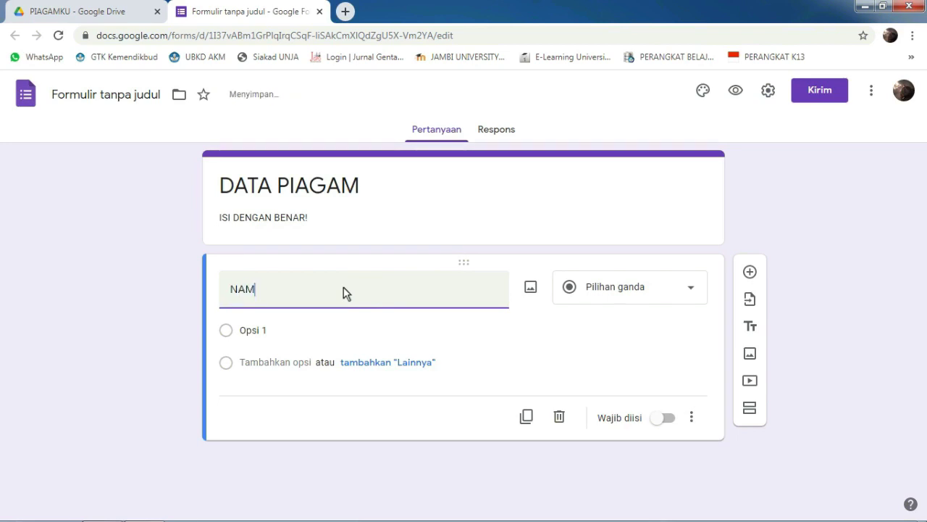
pyautogui.click(675, 290)
pyautogui.click(624, 112)
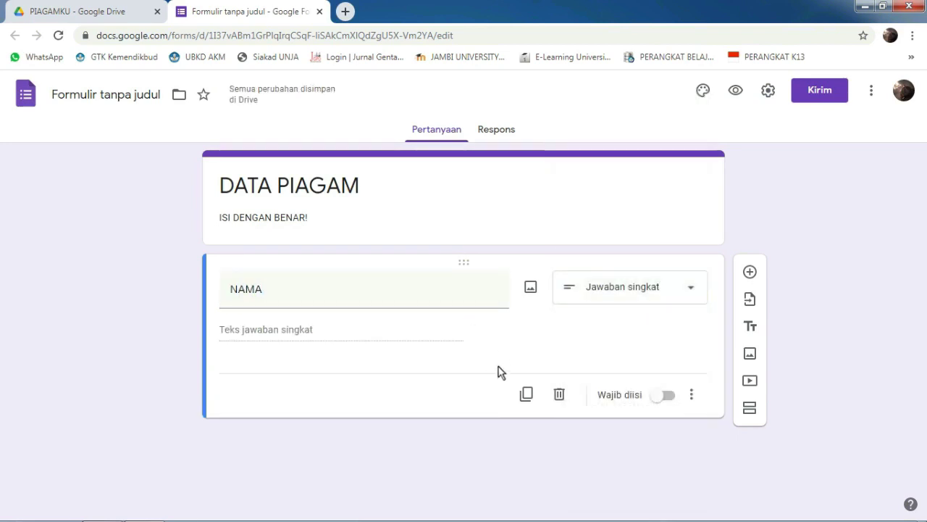
pyautogui.click(665, 395)
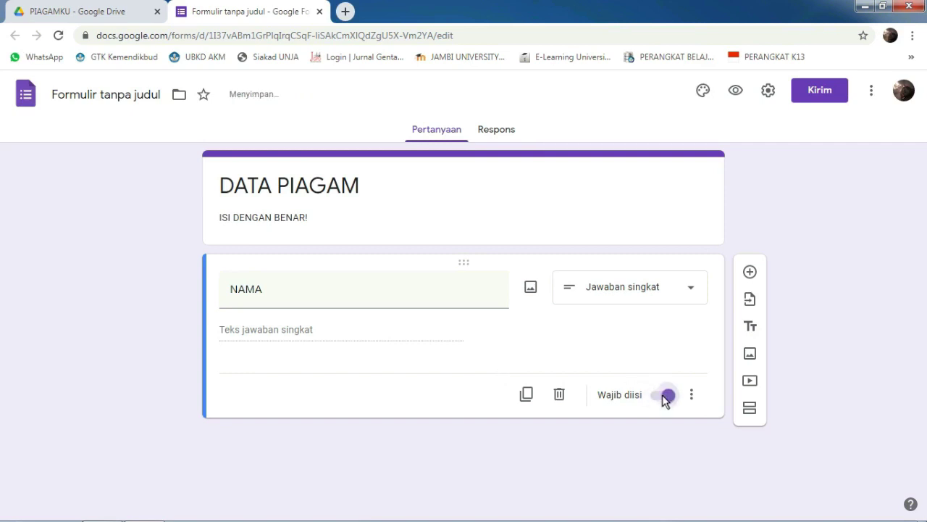
# Step: Duplicate it into short-answer UNIT KERJA and EMAIL questions, then open the Responses tab
pyautogui.click(526, 395)
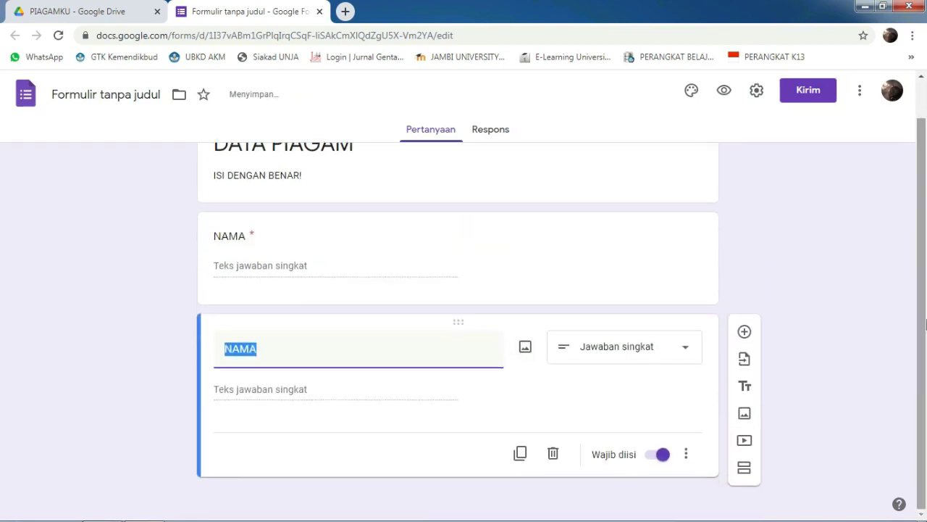
pyautogui.write('U')
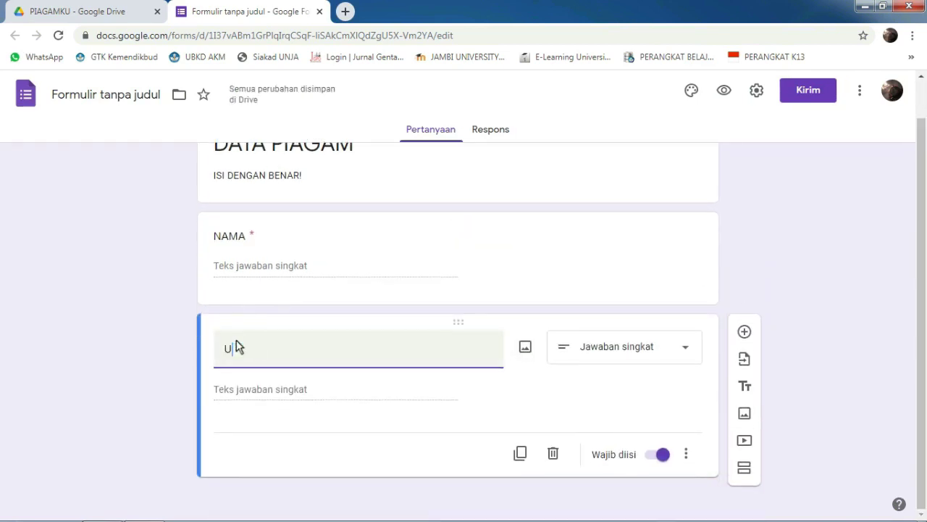
pyautogui.write('NIT K')
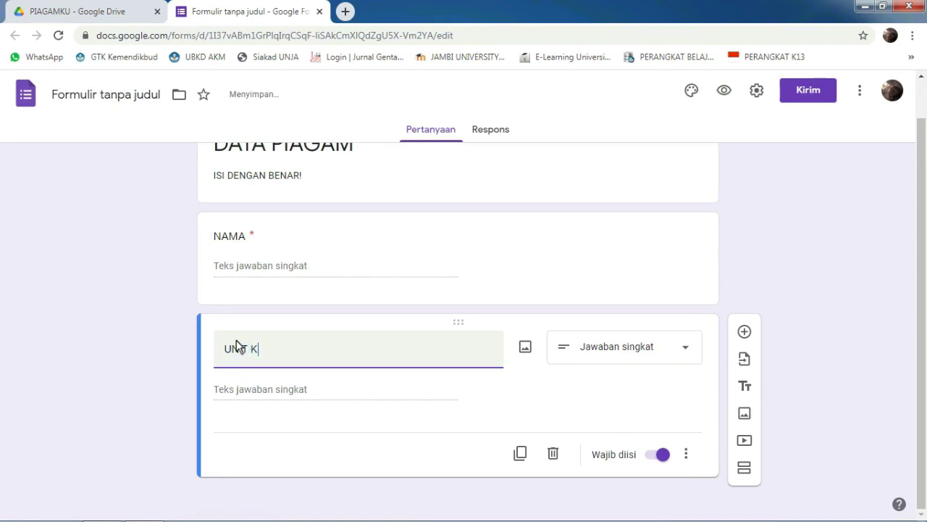
pyautogui.write('ERJA')
pyautogui.click(643, 358)
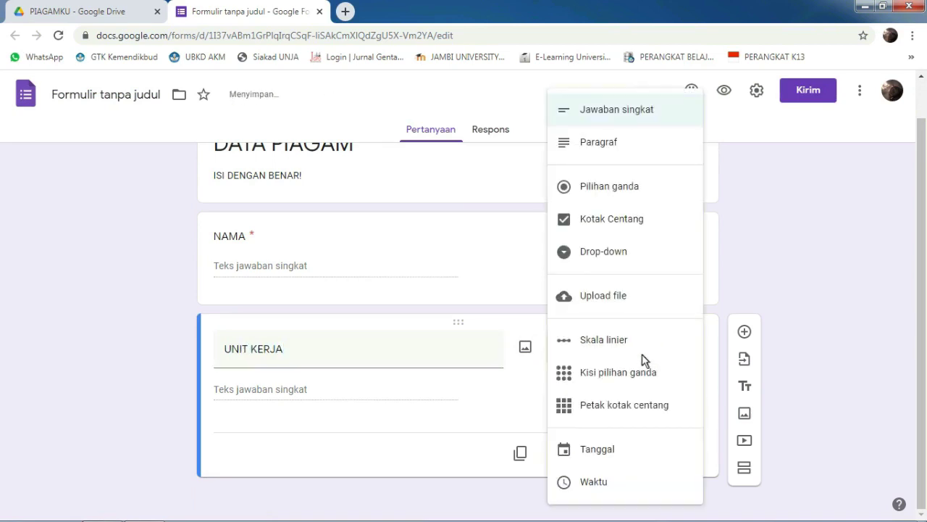
pyautogui.click(612, 113)
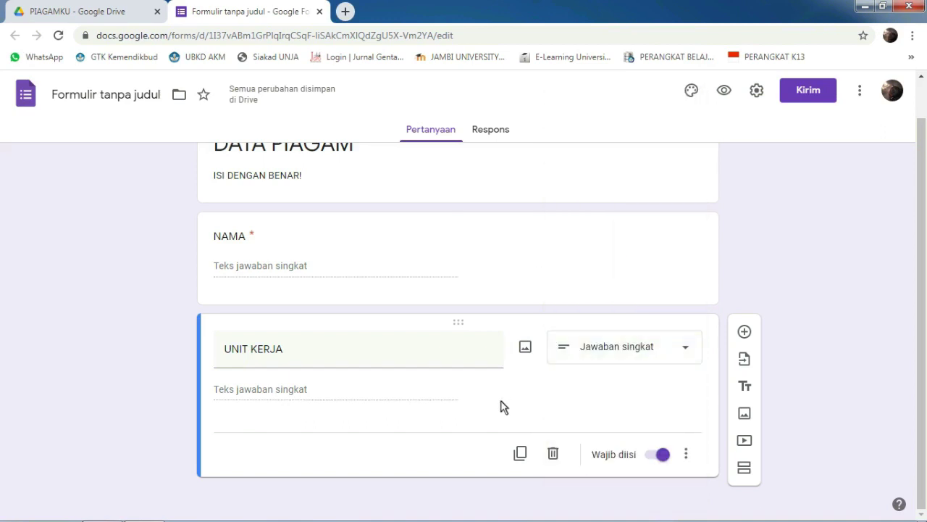
pyautogui.click(520, 455)
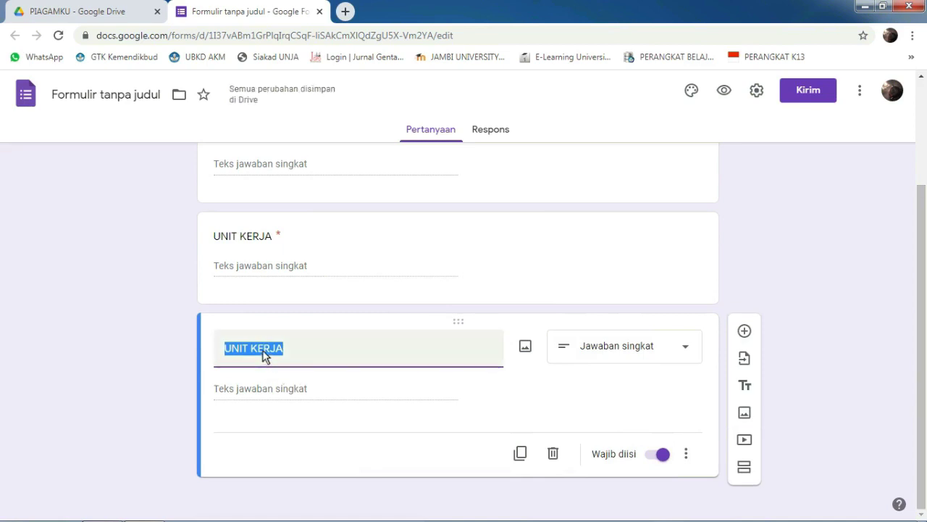
pyautogui.write('EMAIL')
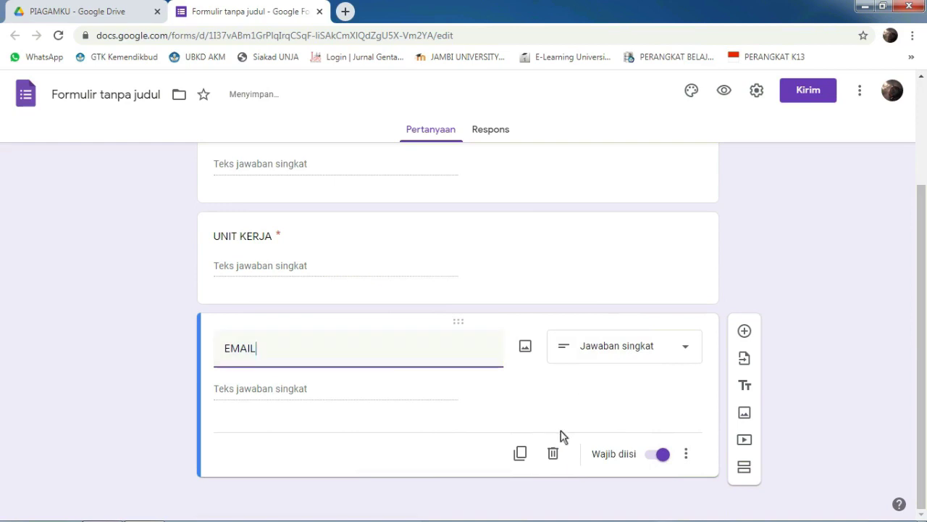
pyautogui.scroll(3, 572, 326)
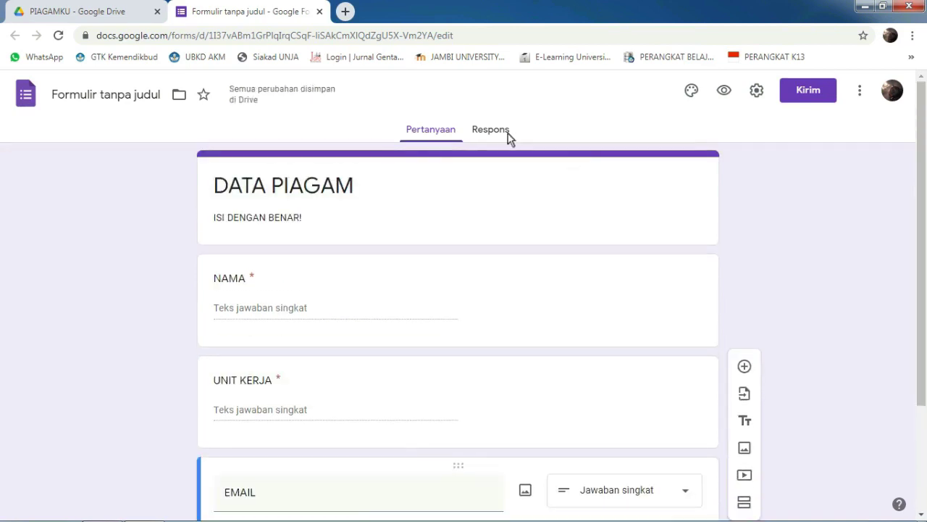
pyautogui.click(497, 135)
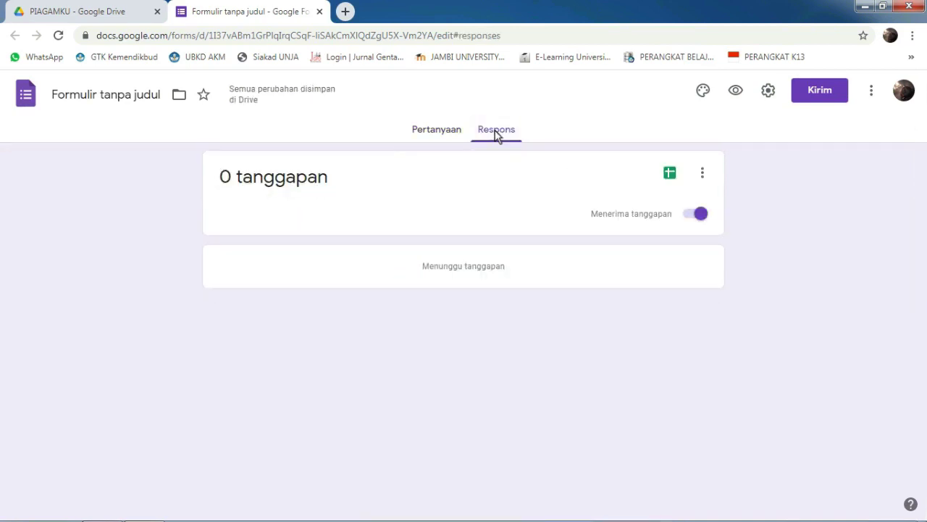
# Step: After checking the PIAGAMKU Drive folder, link the form's responses to a new spreadsheet renamed PIAGAMKU
pyautogui.click(94, 9)
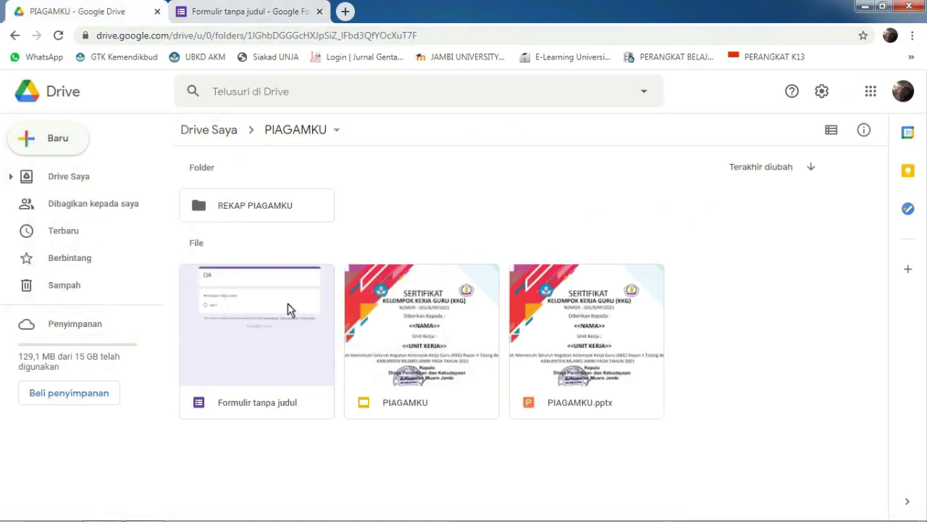
pyautogui.click(289, 9)
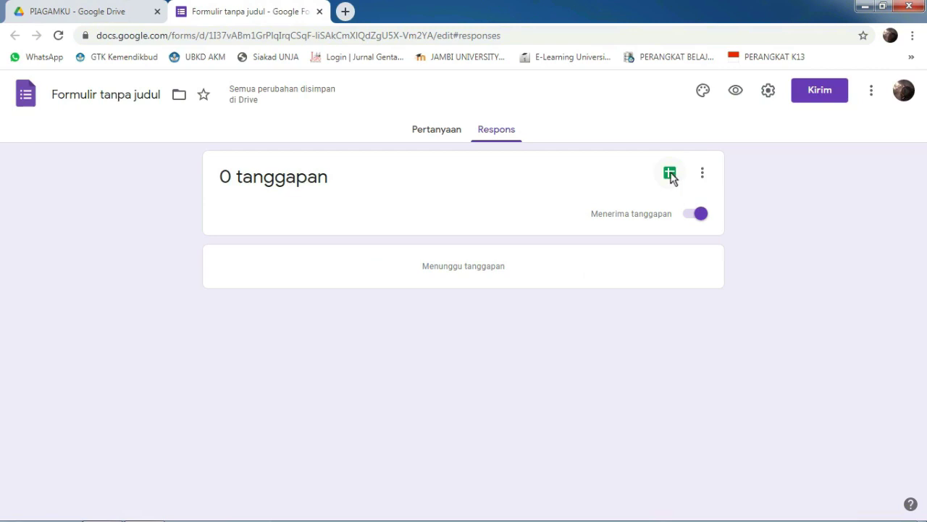
pyautogui.click(670, 176)
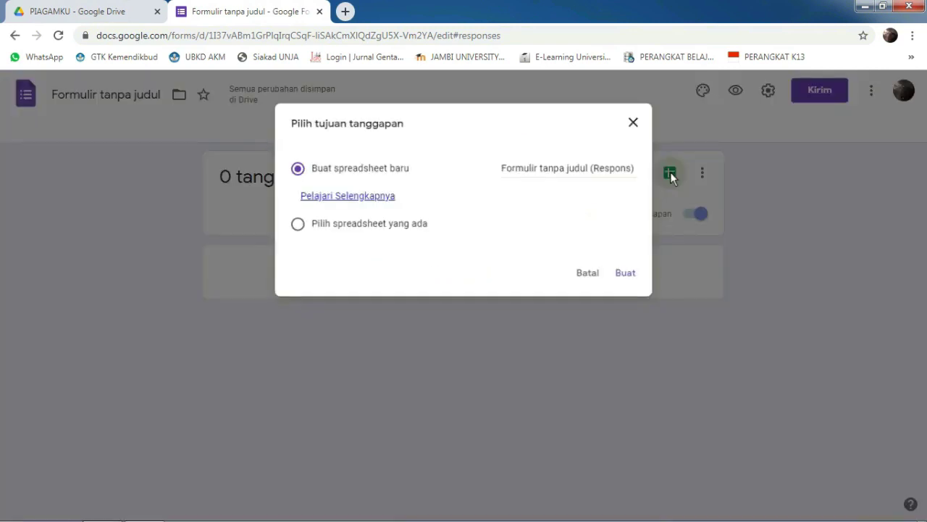
pyautogui.click(567, 170)
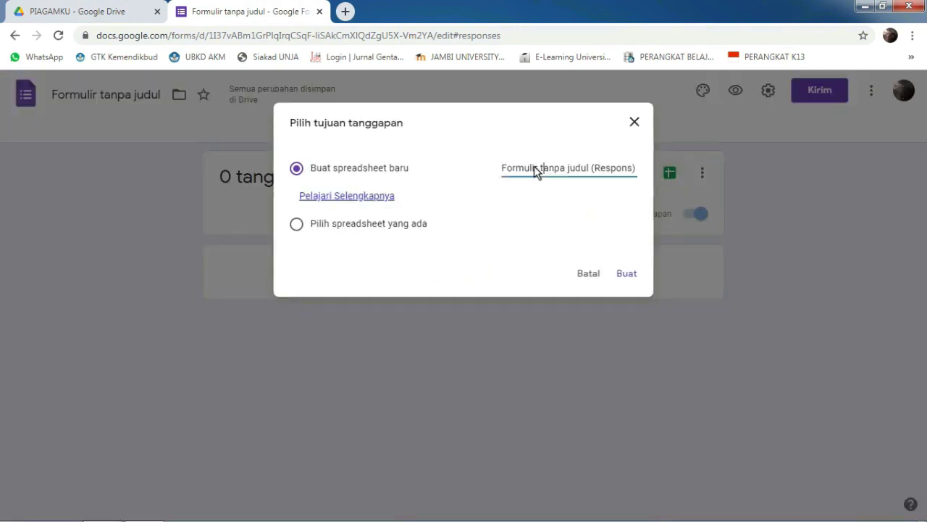
pyautogui.moveTo(505, 168); pyautogui.dragTo(644, 166)
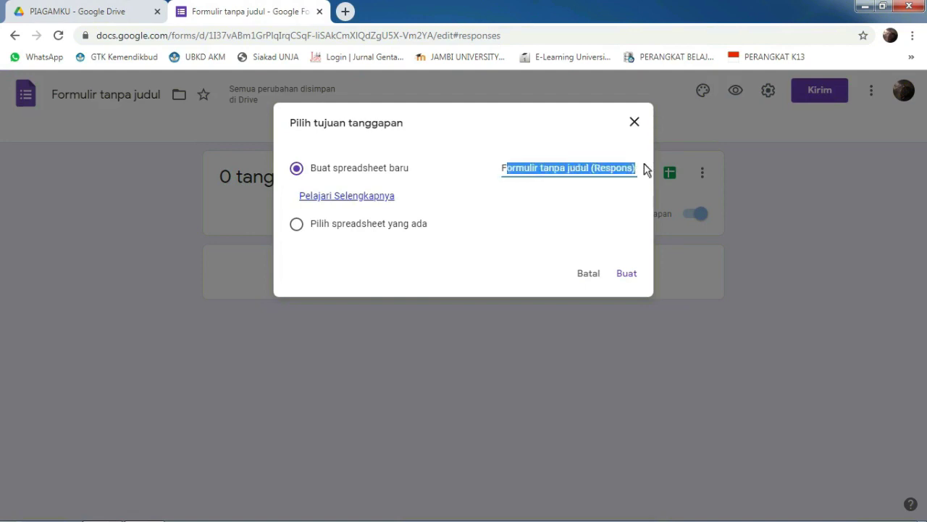
pyautogui.press('BackSpace')
pyautogui.press('BackSpace')
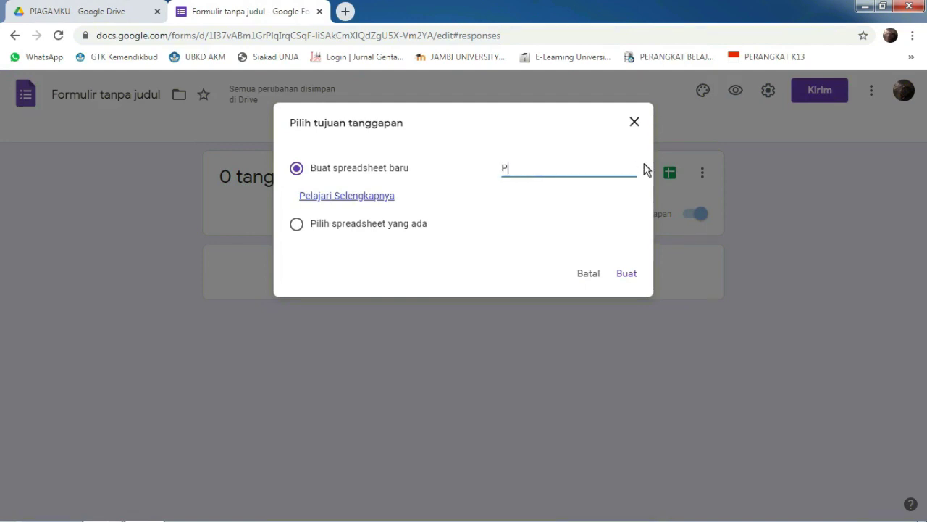
pyautogui.write('PIAGAMKU')
pyautogui.click(623, 272)
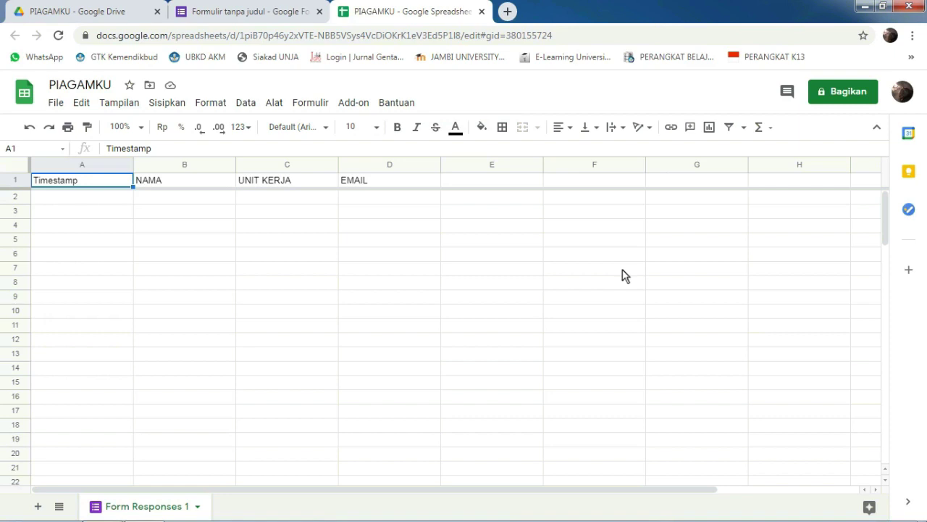
# Step: Install Autocrat from the add-on store, authorize it for the Google account, and close the store
pyautogui.click(353, 102)
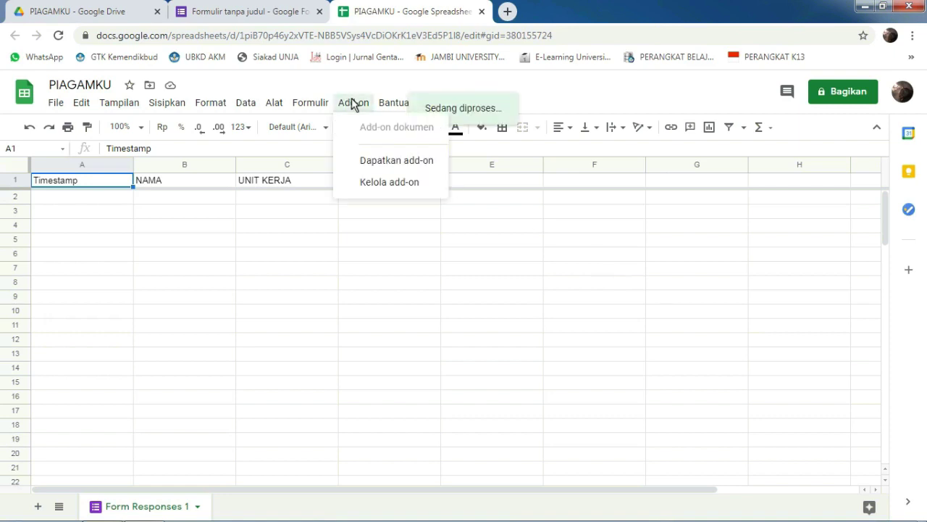
pyautogui.click(395, 161)
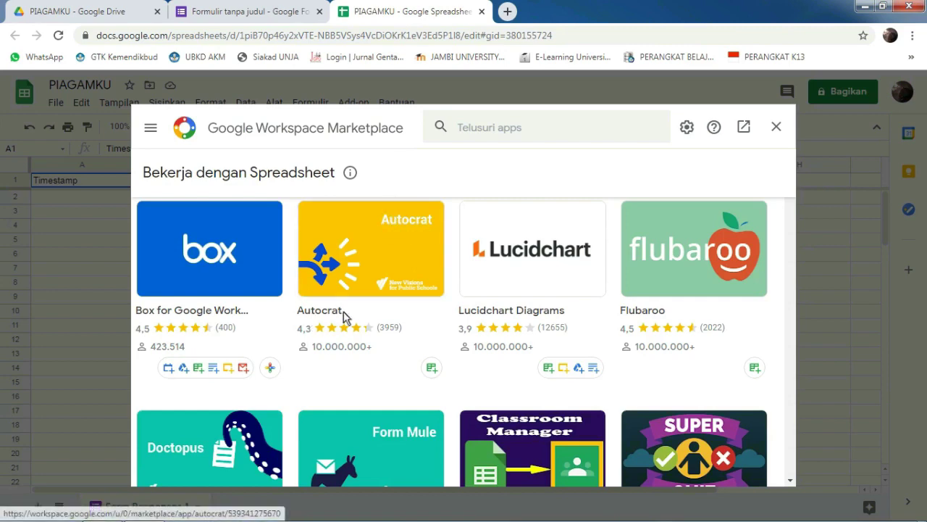
pyautogui.click(351, 270)
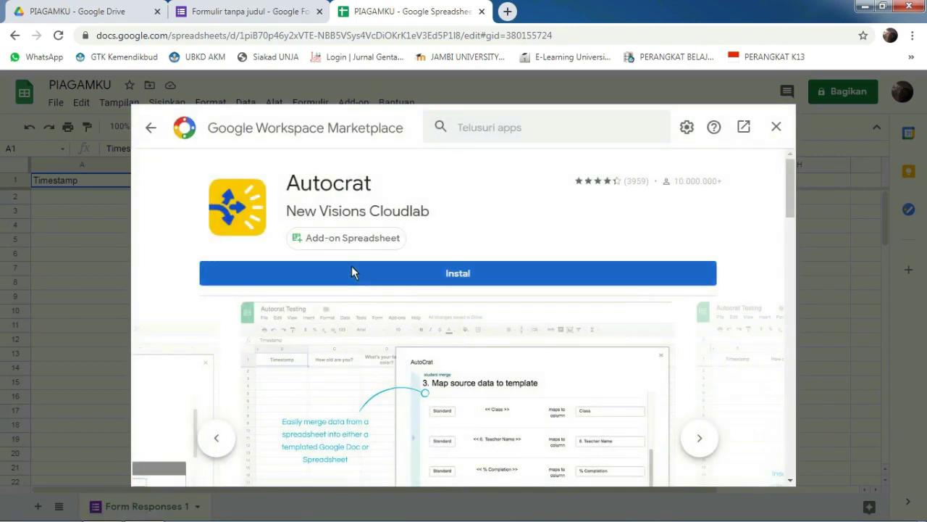
pyautogui.click(430, 274)
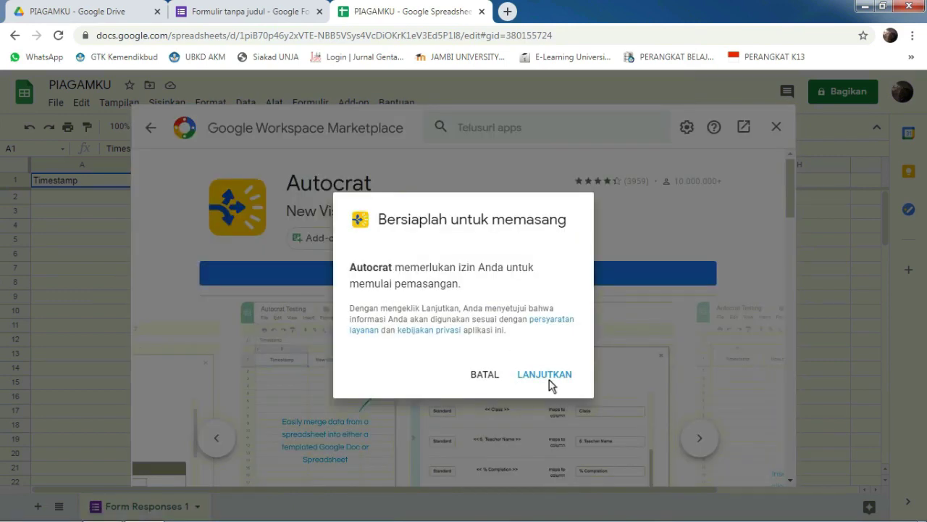
pyautogui.click(545, 374)
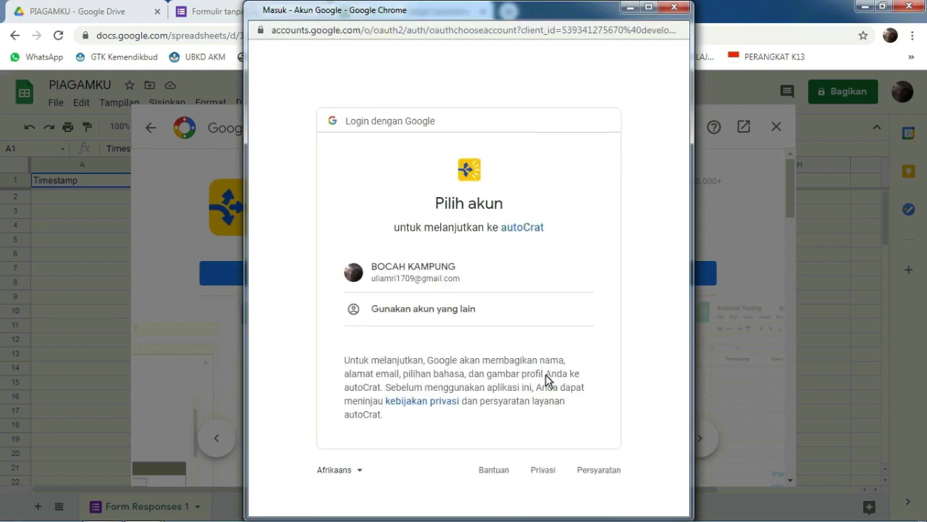
pyautogui.click(438, 268)
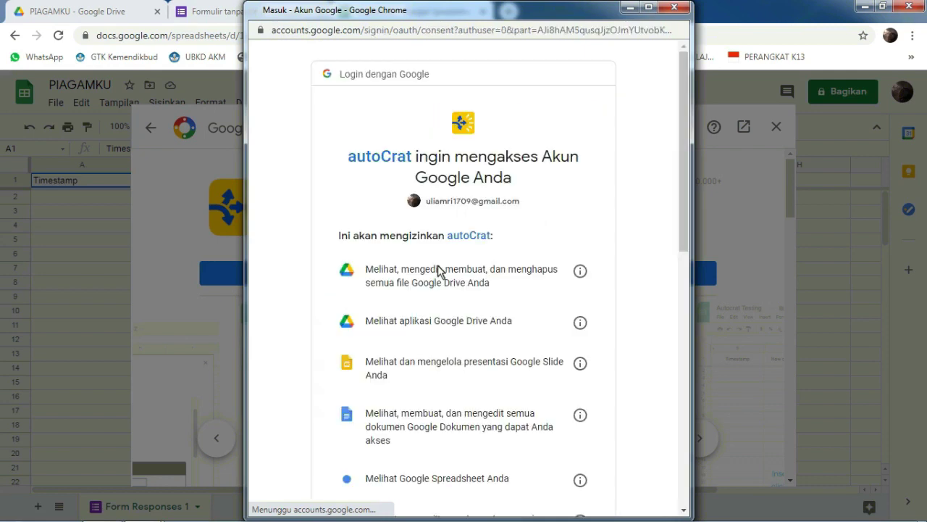
pyautogui.moveTo(687, 165); pyautogui.dragTo(652, 404)
pyautogui.click(559, 449)
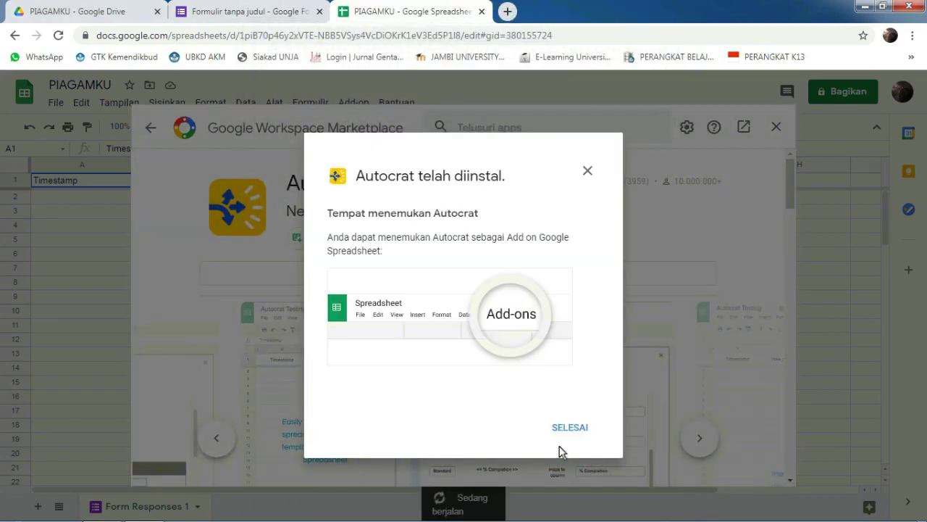
pyautogui.click(566, 426)
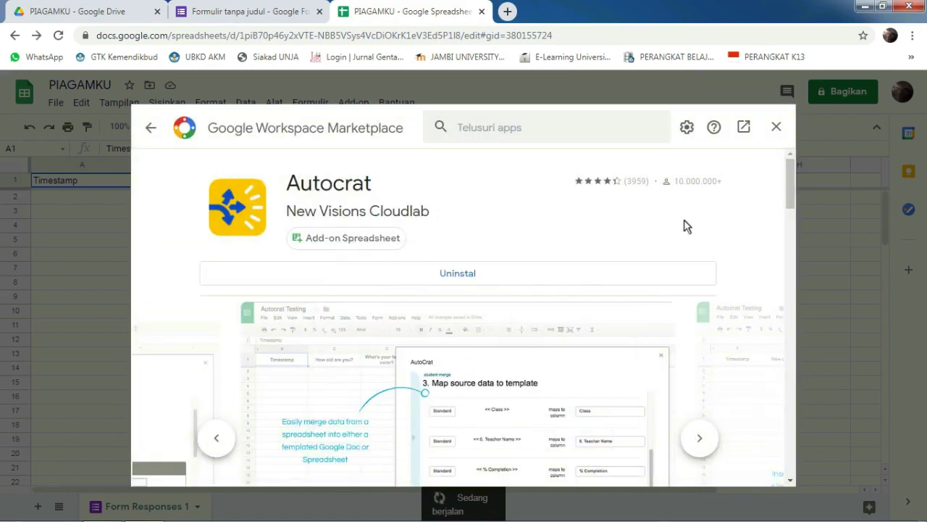
pyautogui.click(777, 128)
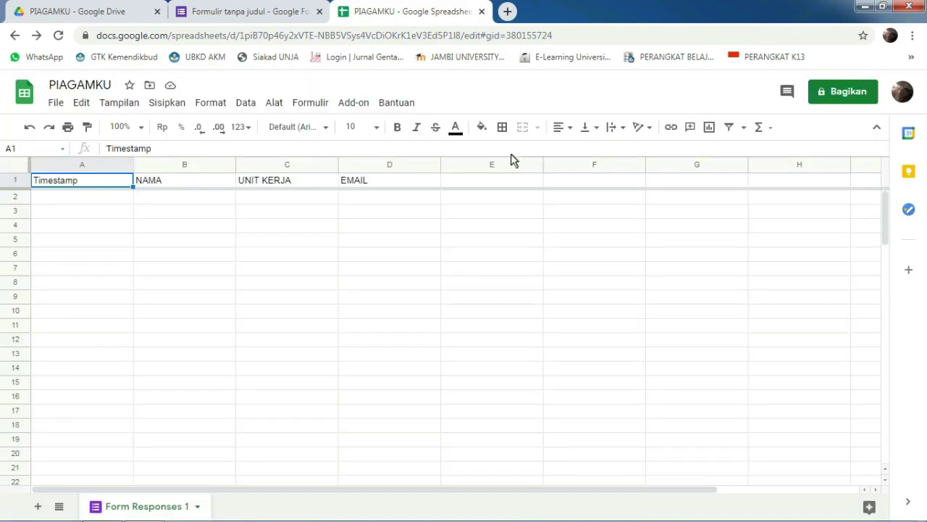
# Step: Launch Autocrat and create a new job named PIAGAMKU, advancing to template selection
pyautogui.click(353, 103)
pyautogui.moveTo(393, 160)
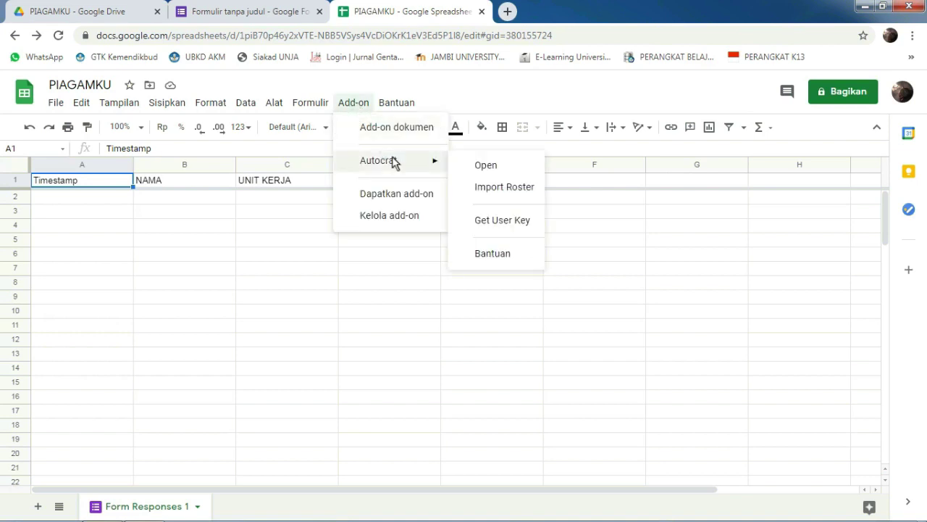
pyautogui.click(473, 166)
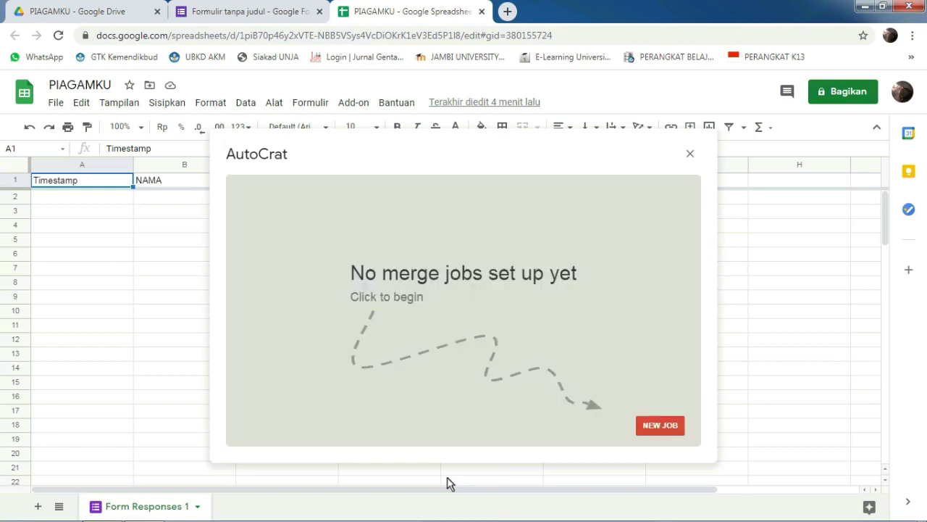
pyautogui.click(653, 425)
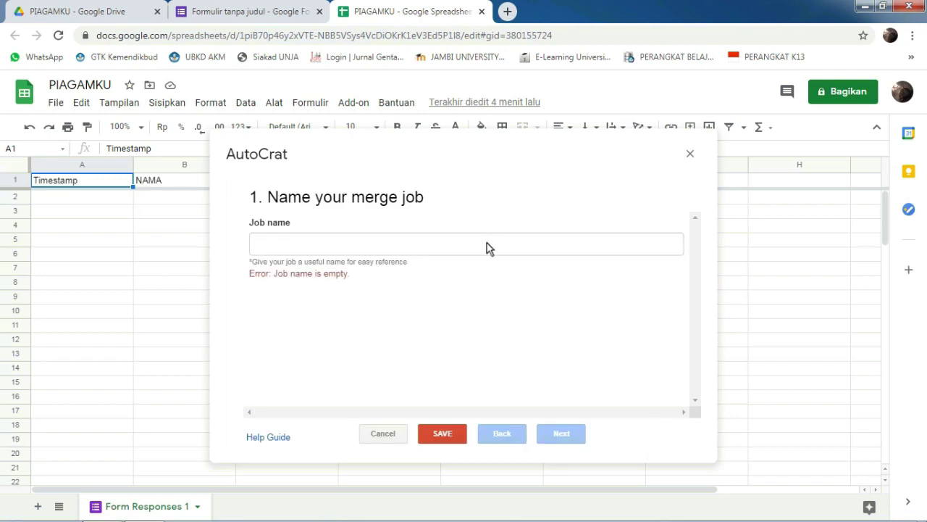
pyautogui.click(487, 244)
pyautogui.write('PIAG')
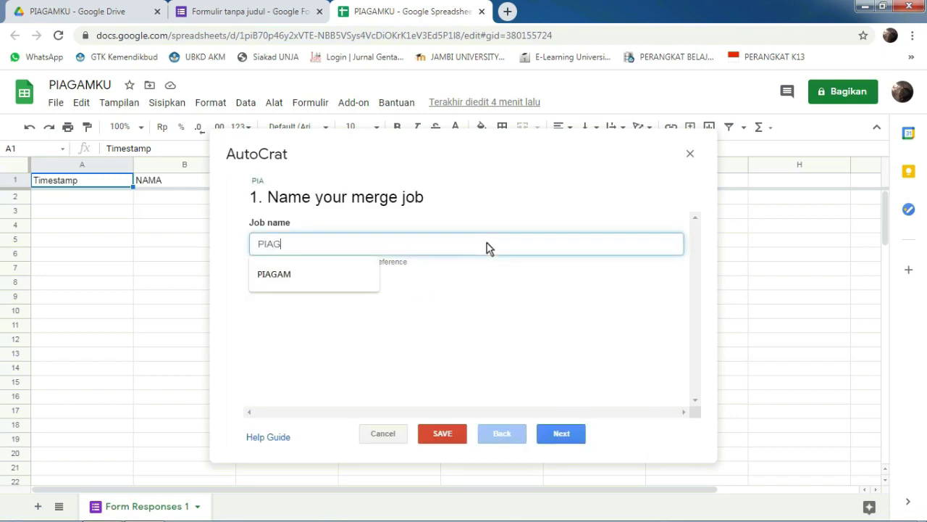
pyautogui.write('AMK')
pyautogui.write('U')
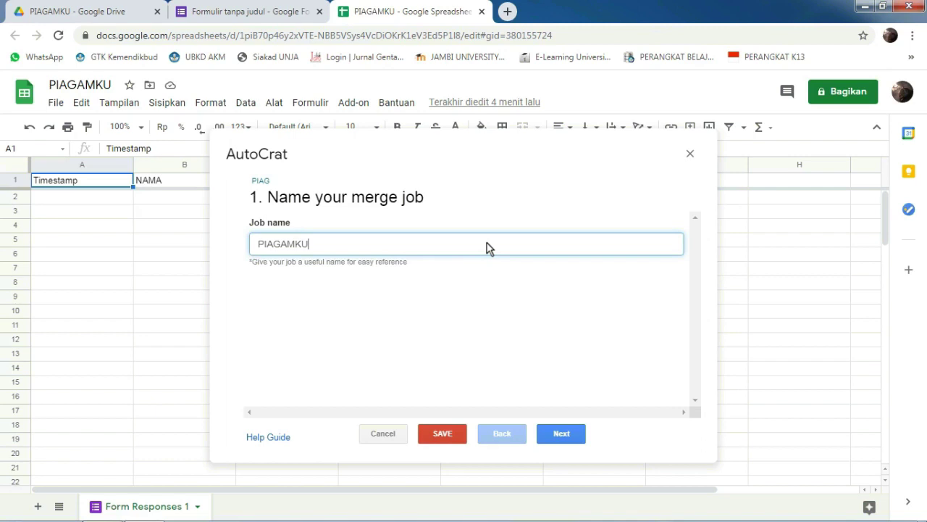
pyautogui.click(564, 432)
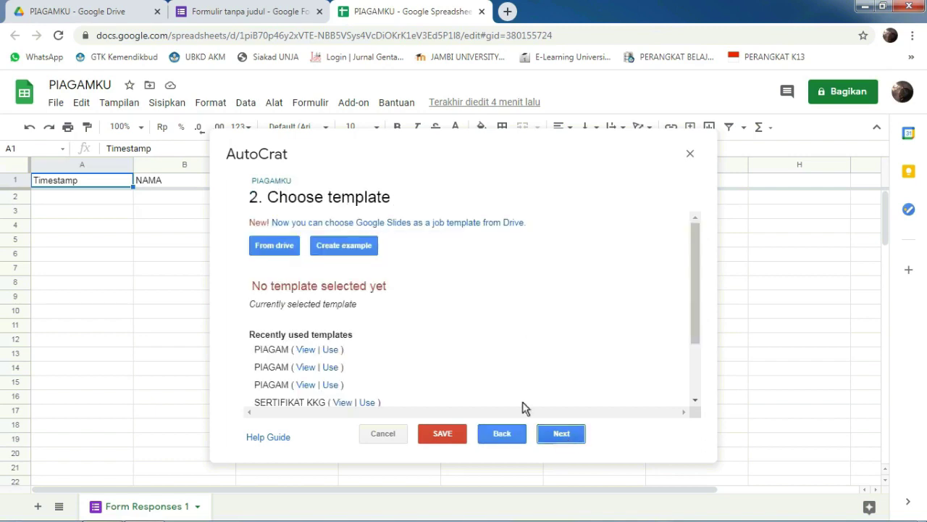
# Step: Select the PIAGAMKU Slides file from Drive as the job's template and continue
pyautogui.click(292, 248)
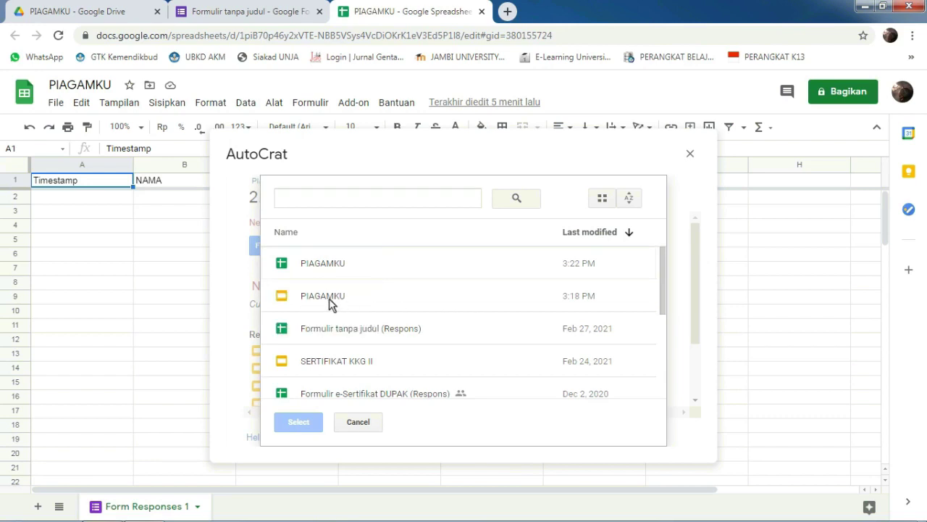
pyautogui.click(283, 300)
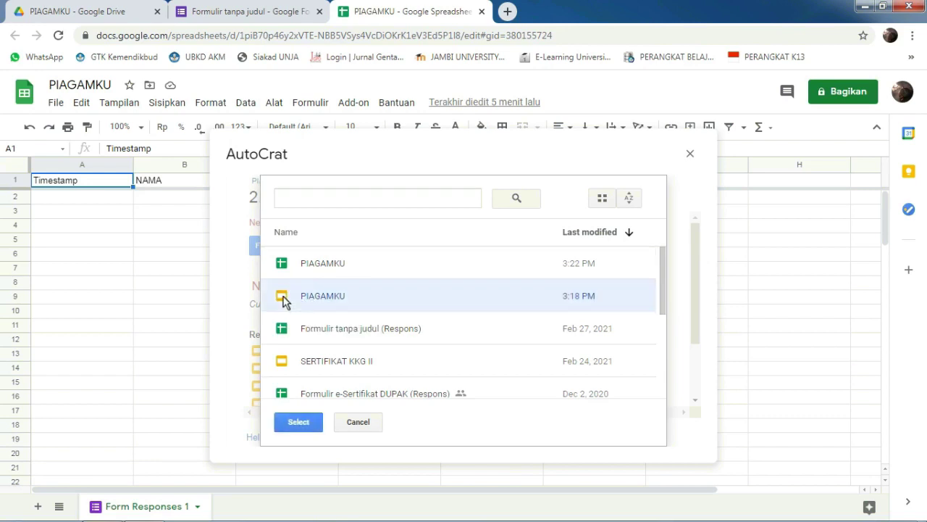
pyautogui.click(302, 426)
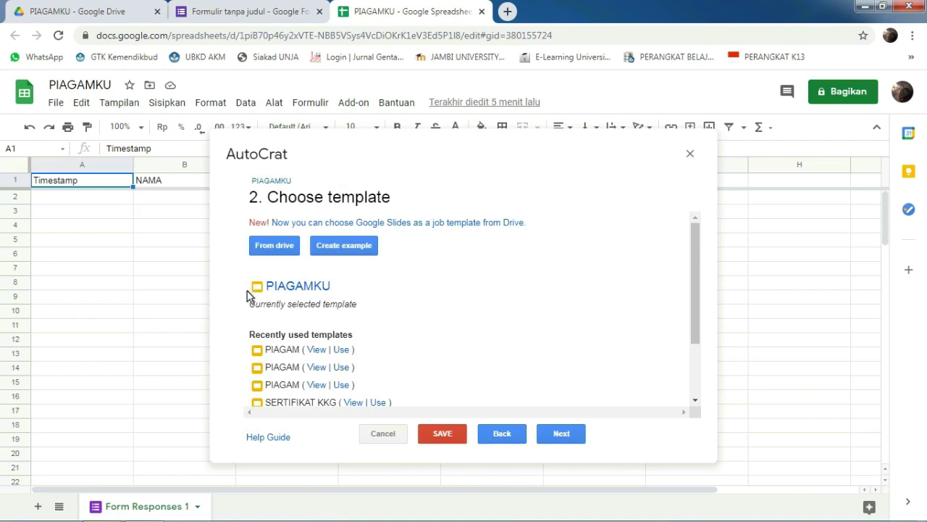
pyautogui.click(561, 433)
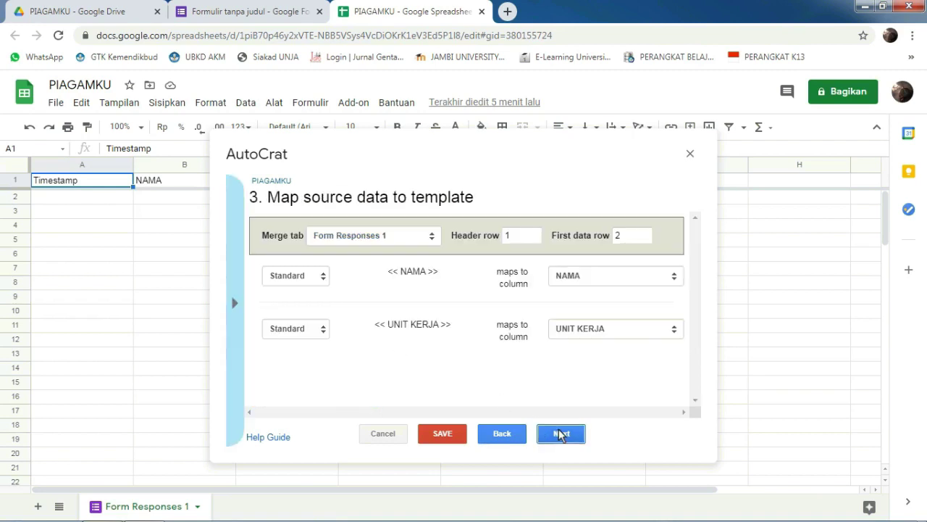
# Step: Map the <<NAMA>> and <<UNIT KERJA>> tags to the NAMA and UNIT KERJA columns
pyautogui.moveTo(383, 270); pyautogui.dragTo(445, 277)
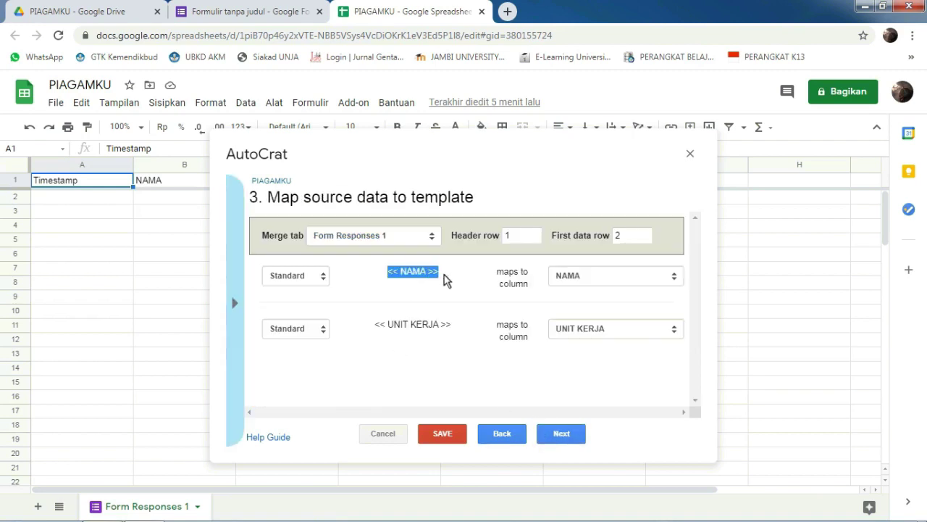
pyautogui.click(583, 282)
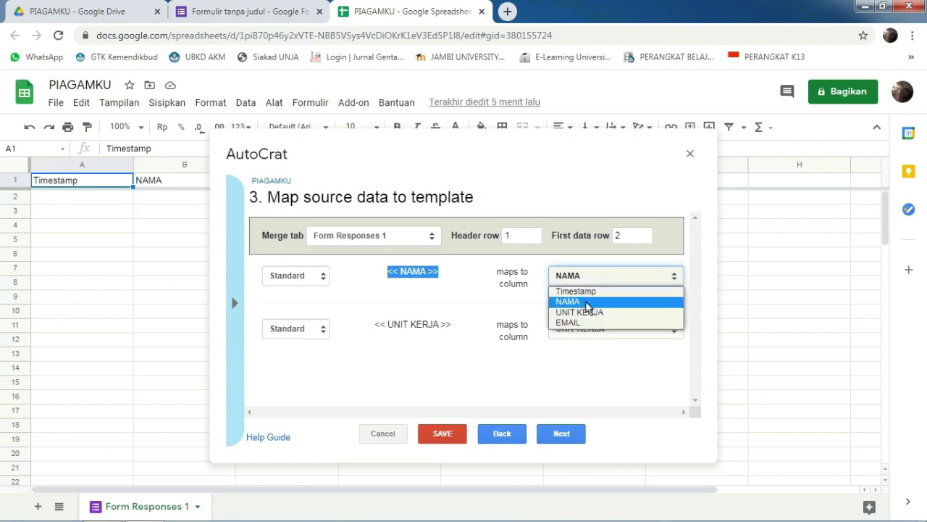
pyautogui.click(587, 304)
pyautogui.moveTo(374, 330); pyautogui.dragTo(460, 329)
pyautogui.click(586, 327)
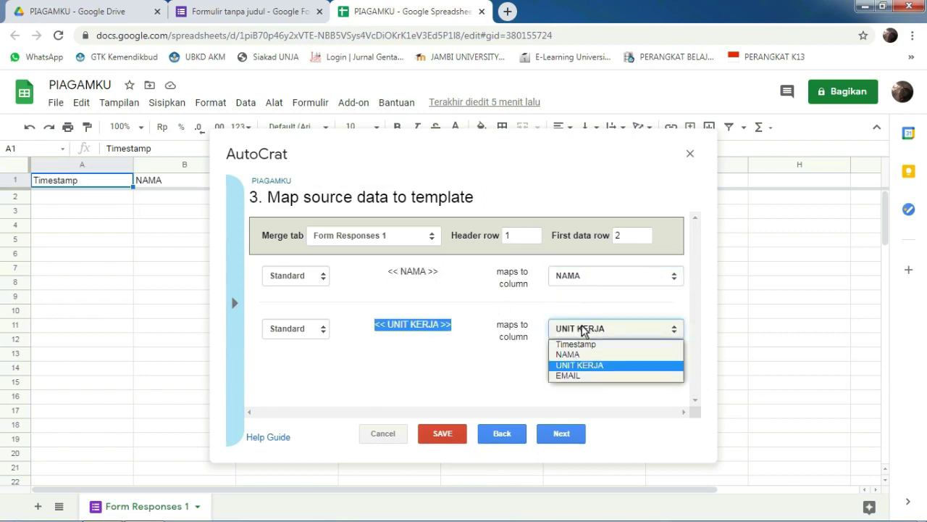
pyautogui.click(579, 366)
pyautogui.click(552, 381)
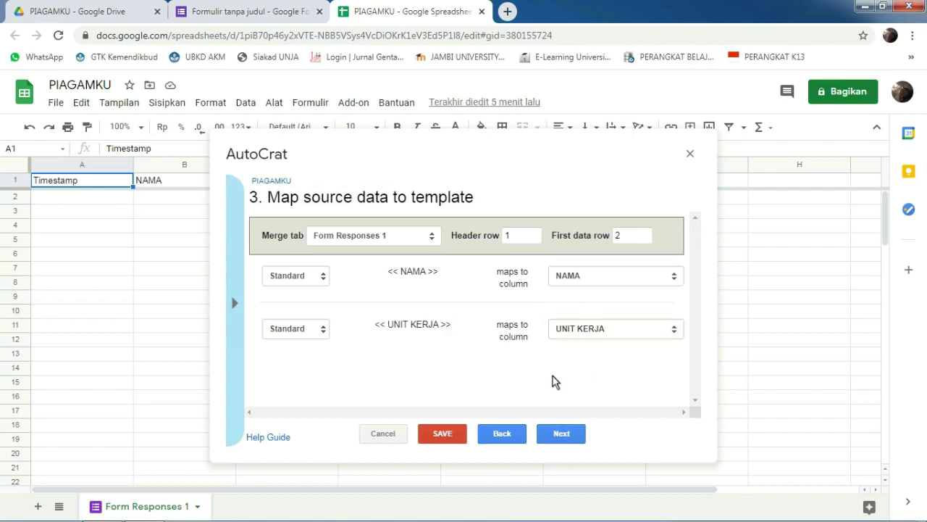
pyautogui.click(555, 432)
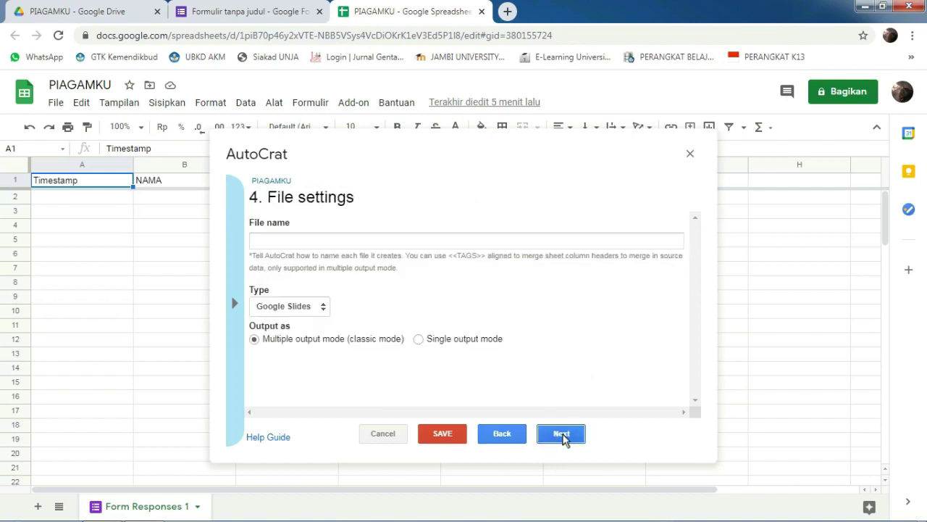
# Step: Name the merged files PIAGAMKU <<NAMA>> and set the output type to PDF
pyautogui.click(362, 243)
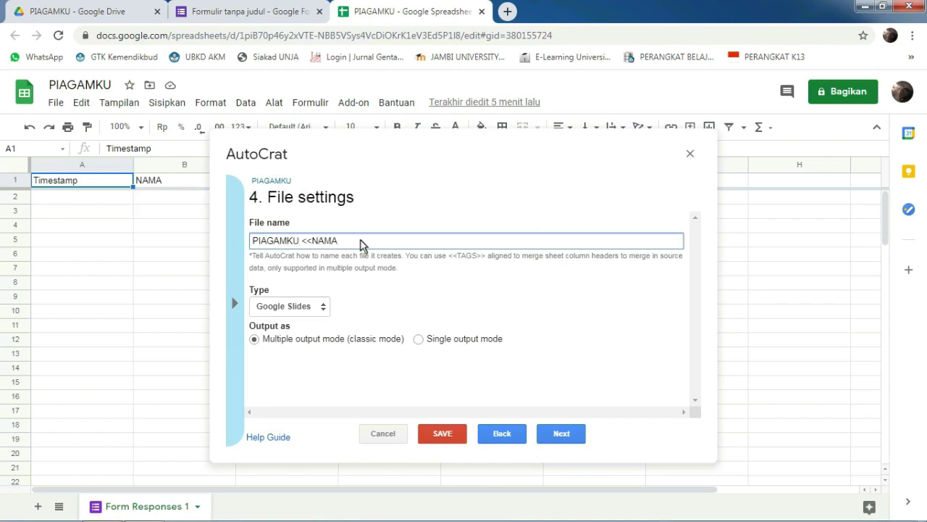
pyautogui.click(323, 310)
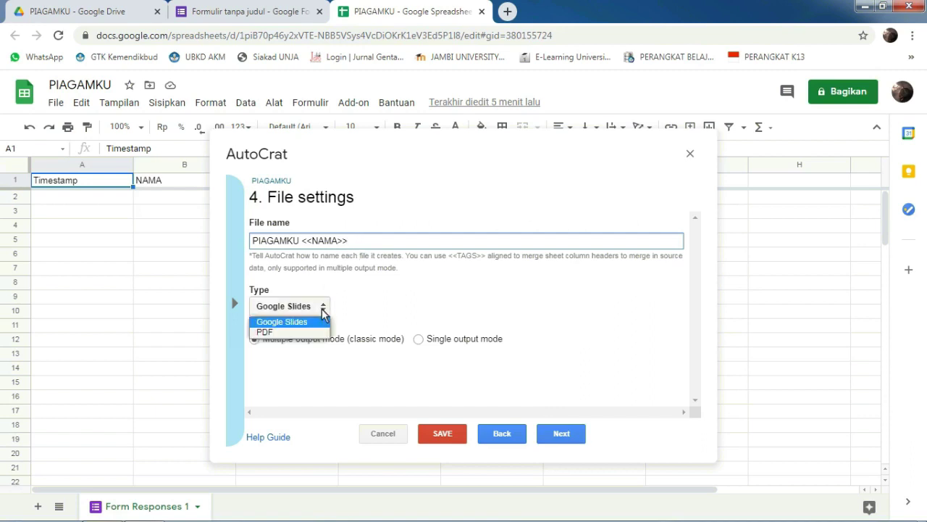
pyautogui.click(284, 333)
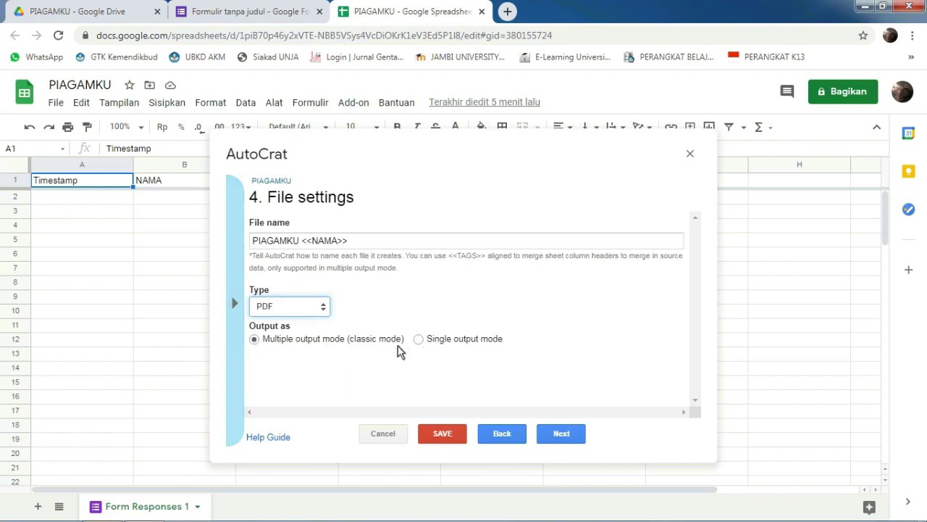
pyautogui.click(559, 435)
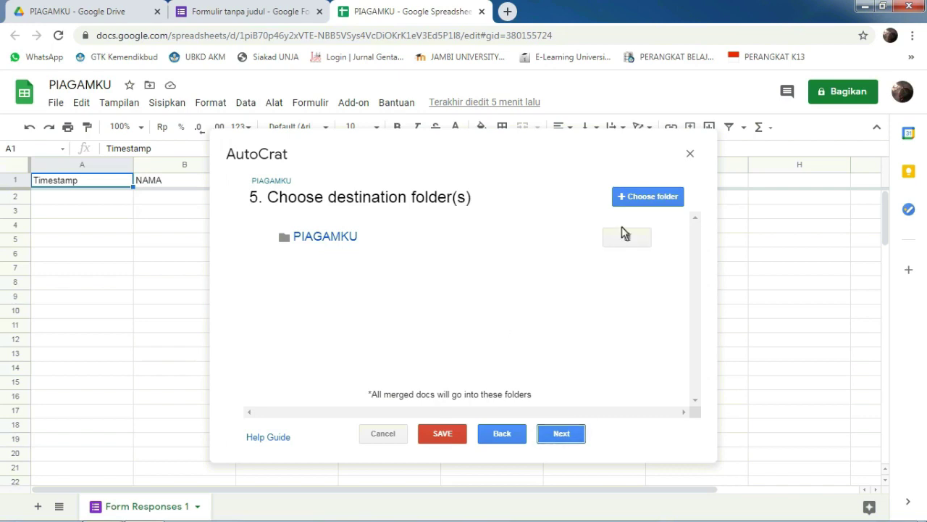
# Step: Swap the PIAGAMKU destination folder for REKAP PIAGAMKU and skip ahead to merge conditions
pyautogui.click(628, 236)
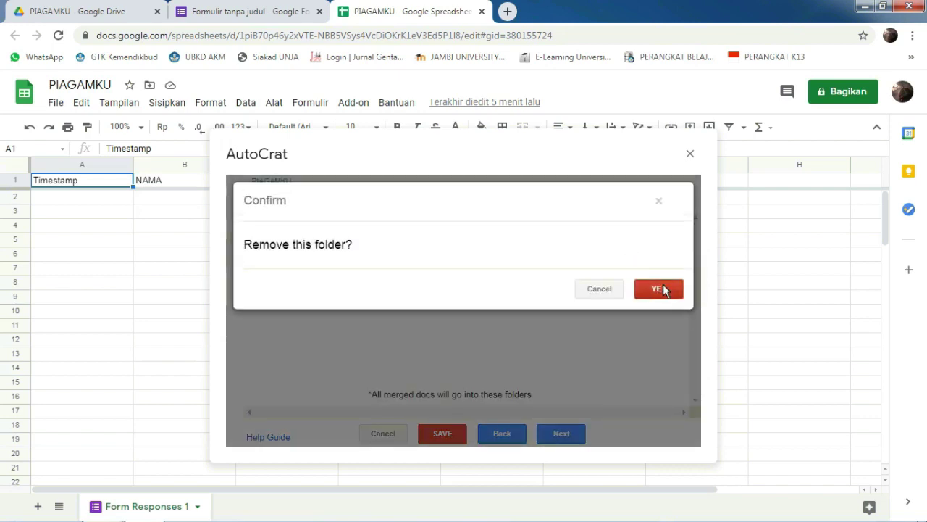
pyautogui.click(657, 287)
pyautogui.click(647, 196)
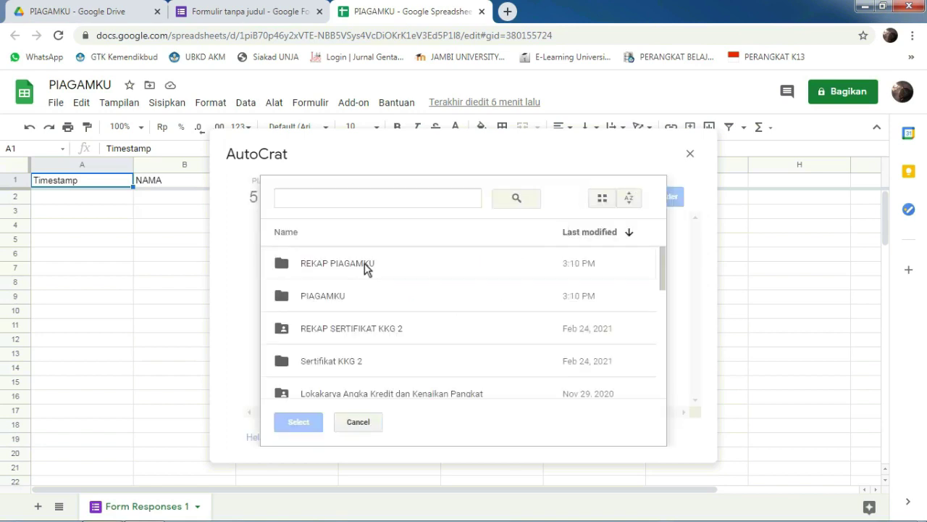
pyautogui.click(353, 268)
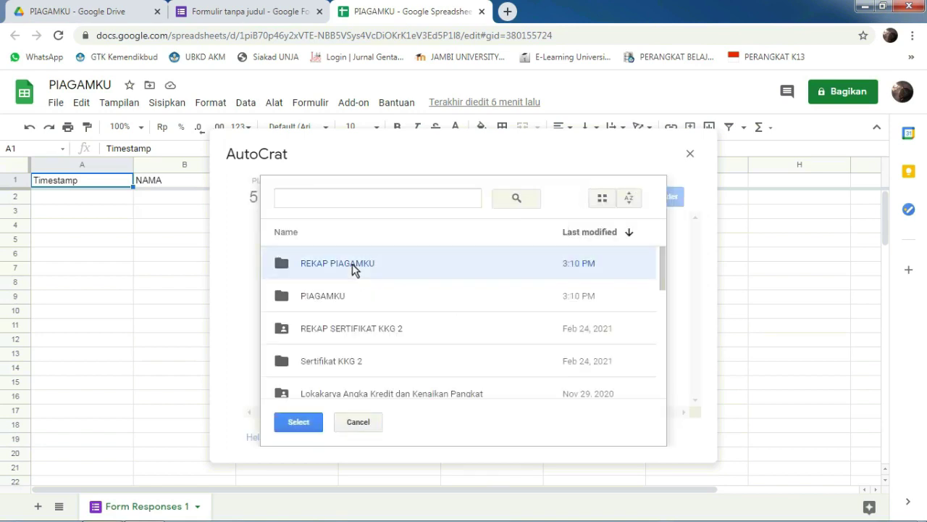
pyautogui.click(304, 422)
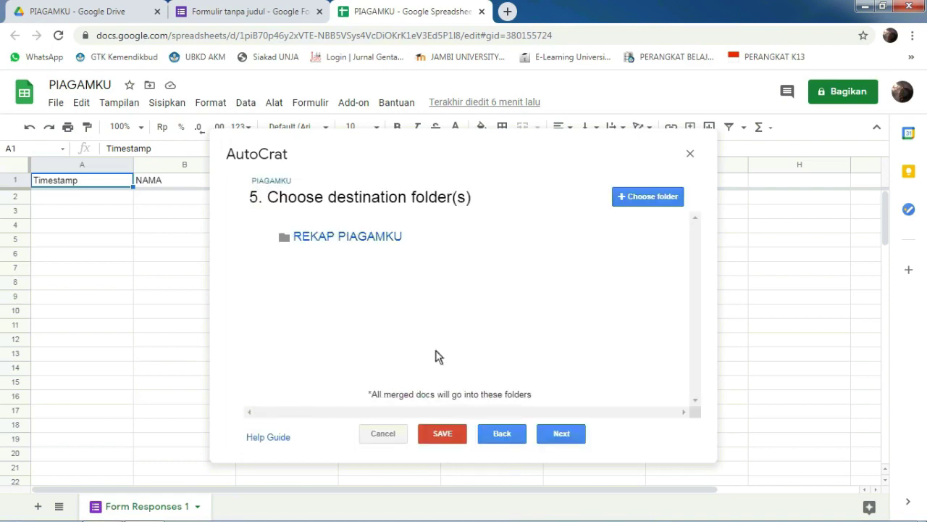
pyautogui.click(562, 433)
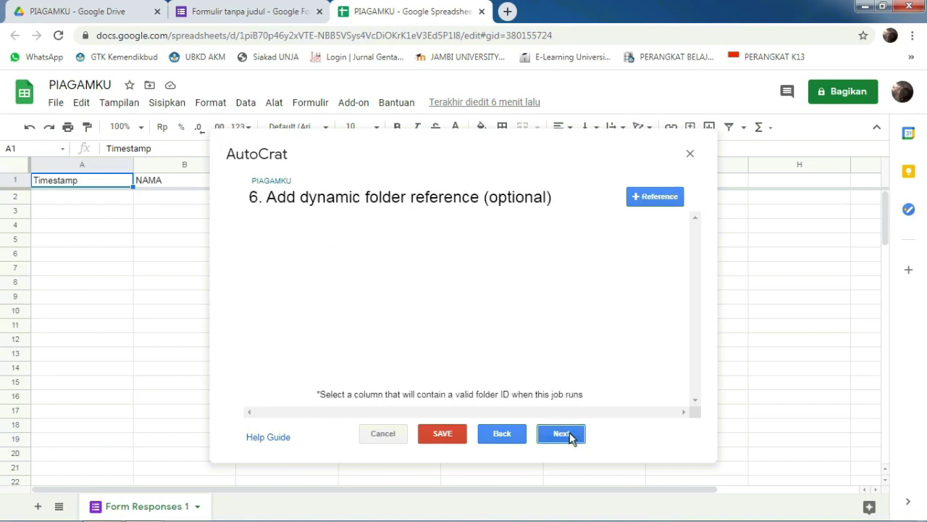
pyautogui.click(571, 440)
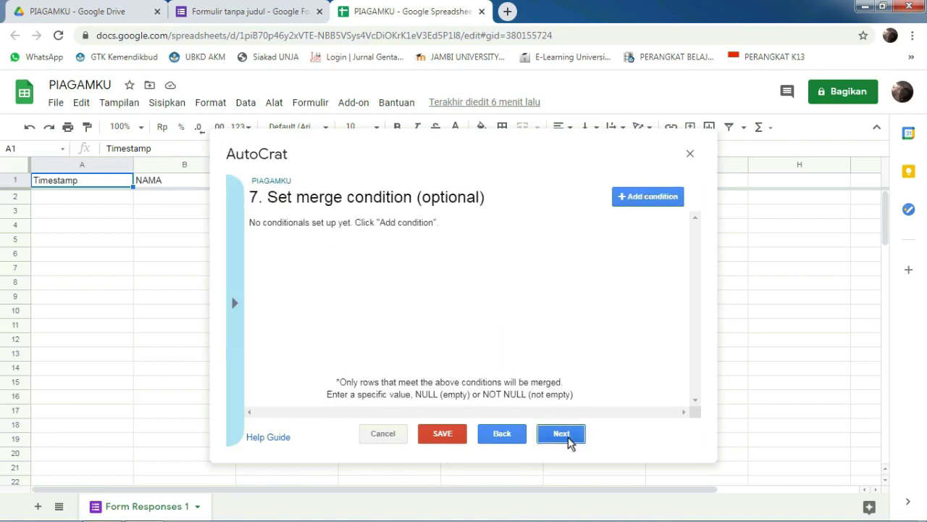
# Step: Turn on sharing and set the email recipient to <<EMAIL>>, matching the sheet's EMAIL column
pyautogui.click(571, 442)
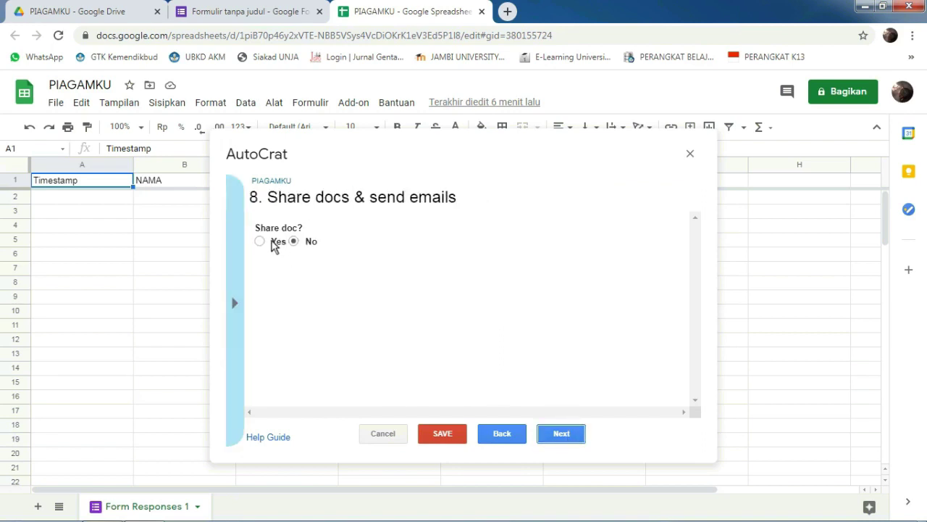
pyautogui.click(274, 244)
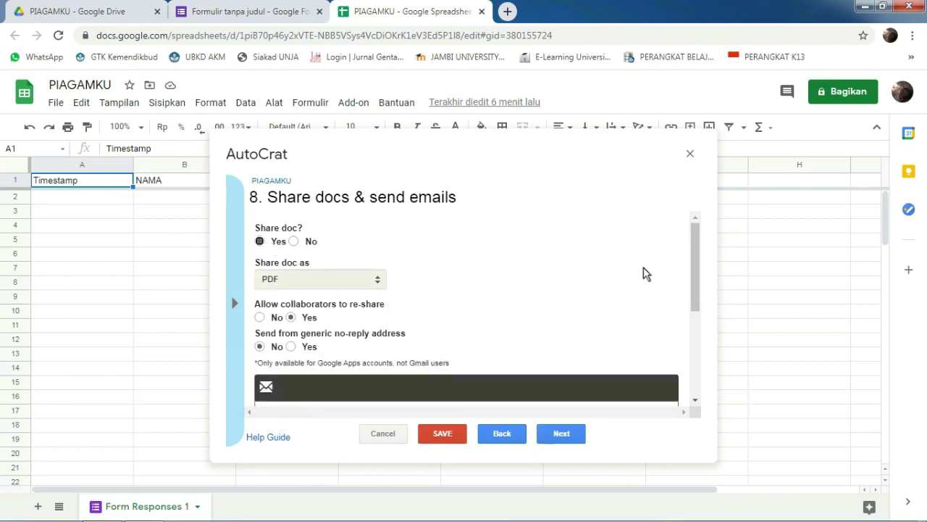
pyautogui.moveTo(693, 269); pyautogui.dragTo(693, 322)
pyautogui.click(398, 310)
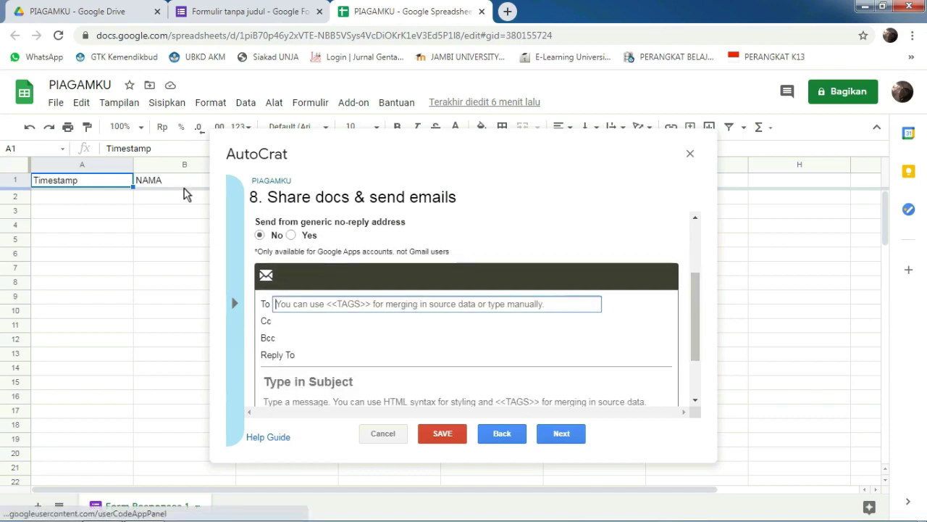
pyautogui.click(172, 310)
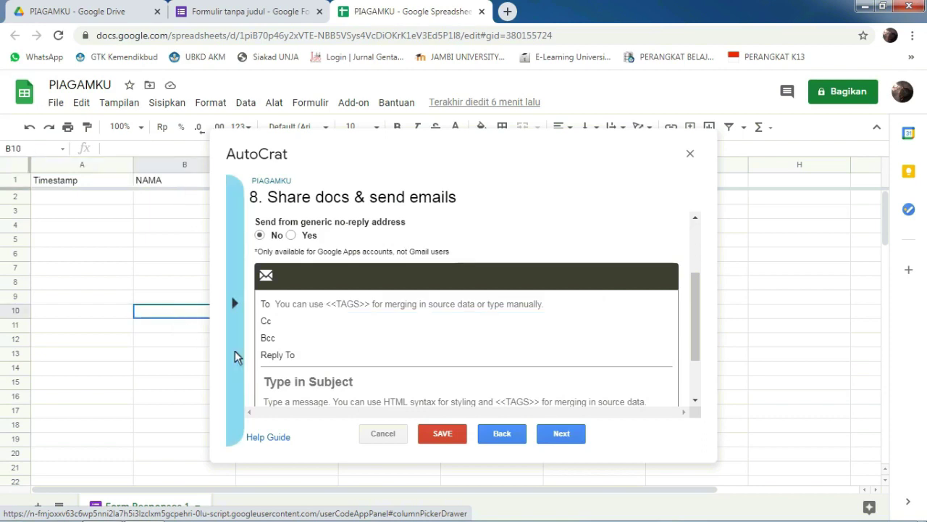
pyautogui.moveTo(179, 490); pyautogui.dragTo(369, 496)
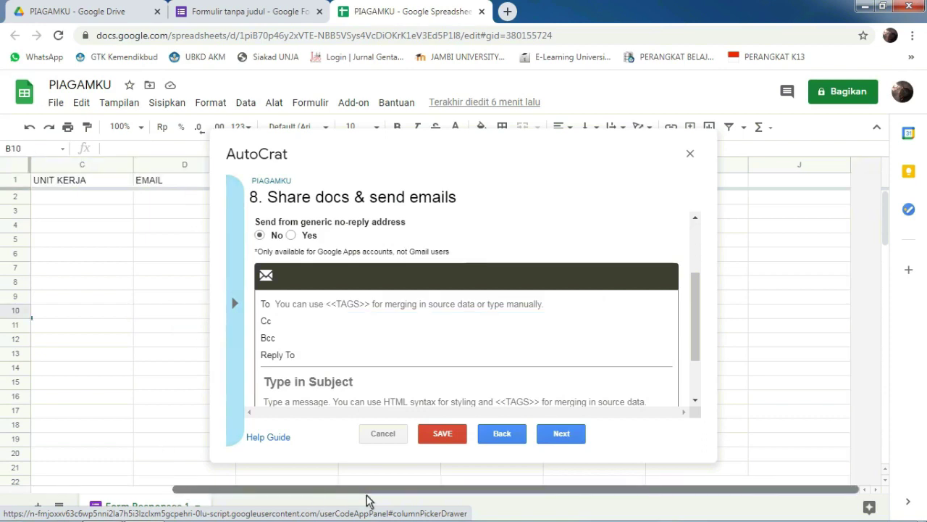
pyautogui.click(185, 184)
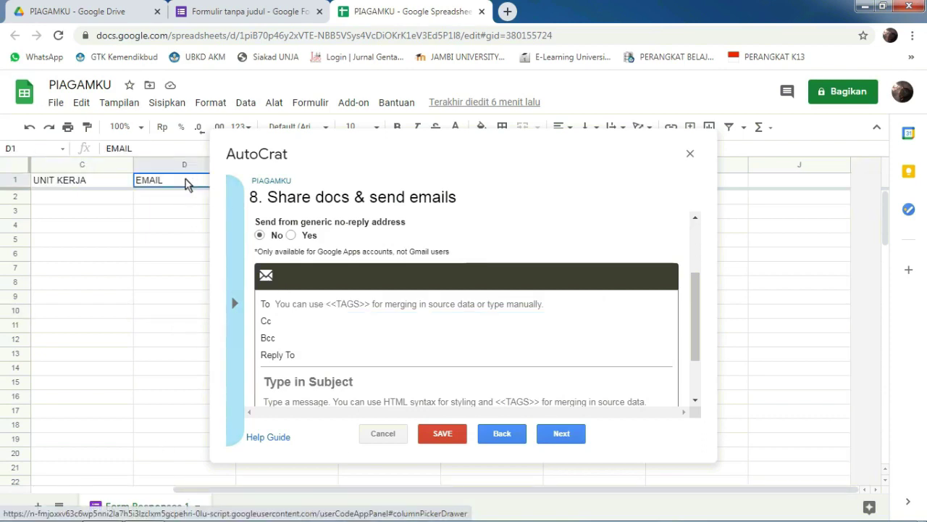
pyautogui.click(301, 305)
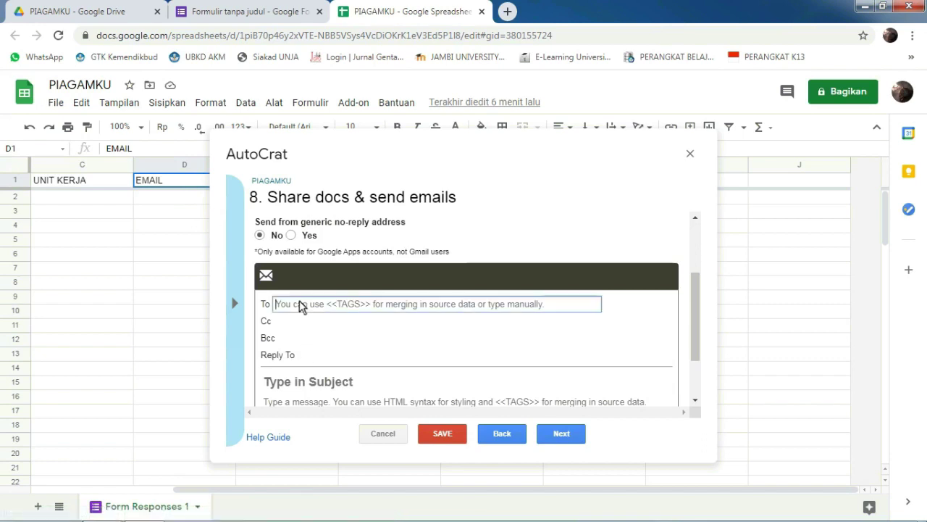
pyautogui.write('<')
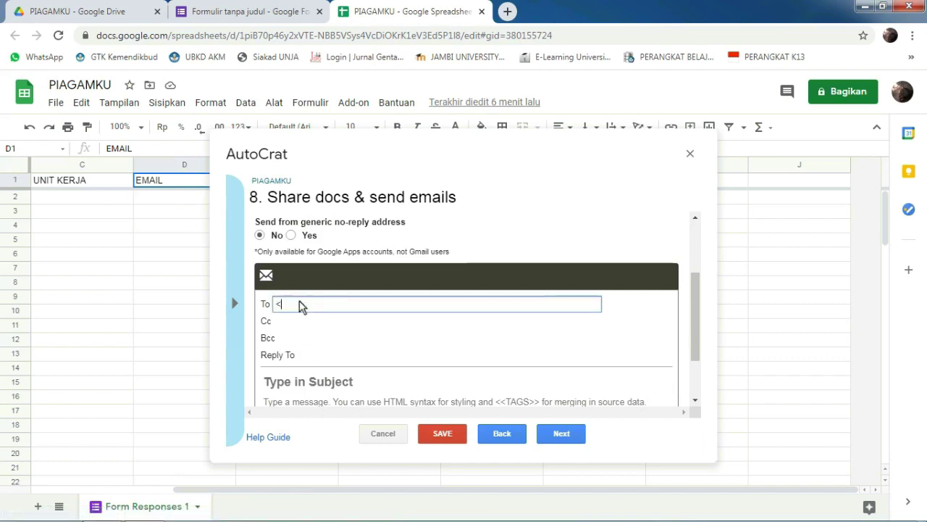
pyautogui.write('<EMAIL>>')
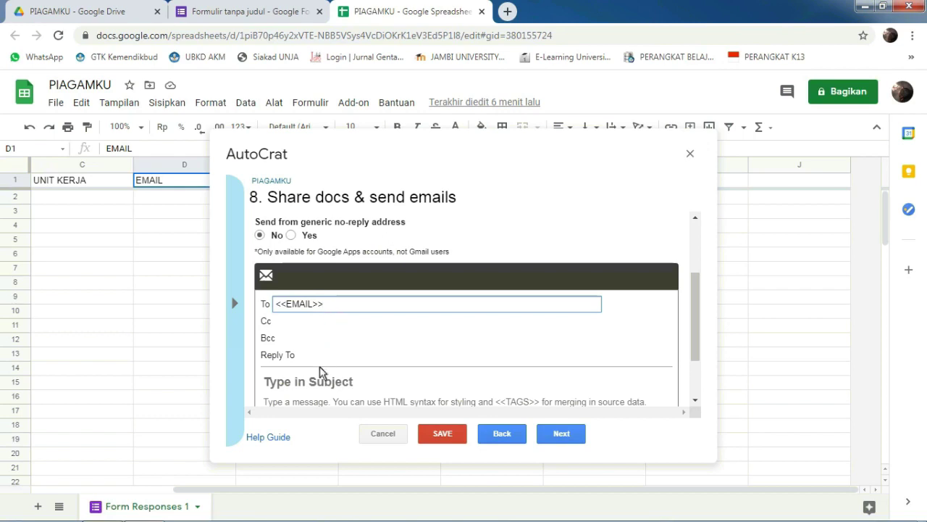
# Step: Enter email subject PIAGAMKU and message body PIAGAMKU TERKIRIM, then continue
pyautogui.click(316, 384)
pyautogui.write('P')
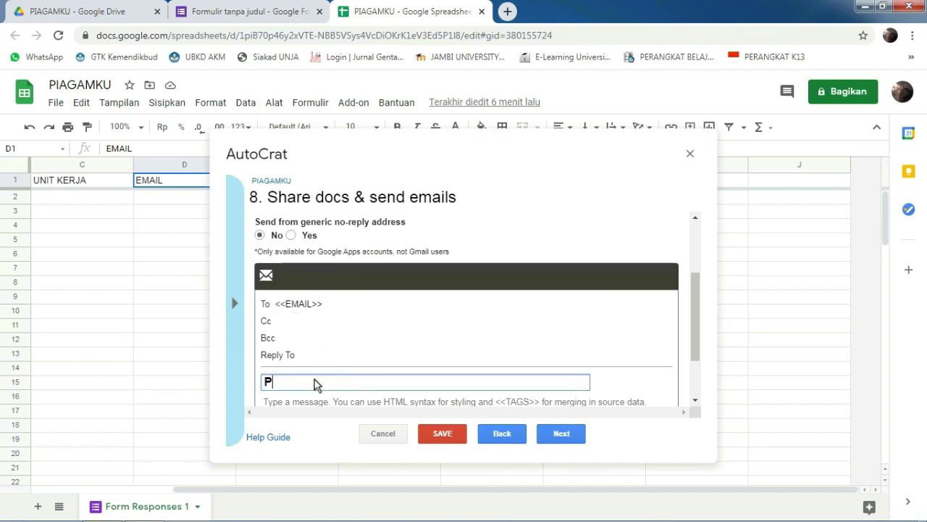
pyautogui.write('IAGAMKU')
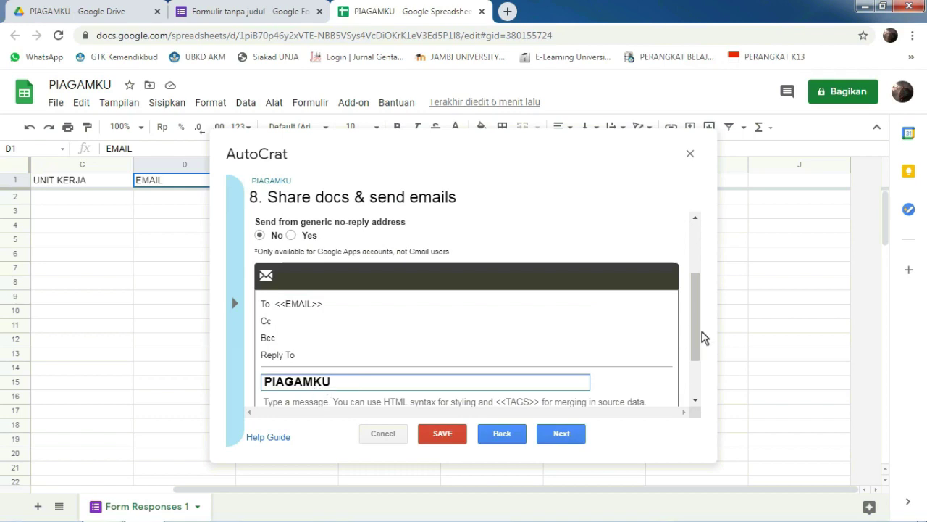
pyautogui.moveTo(697, 329); pyautogui.dragTo(681, 354)
pyautogui.click(499, 341)
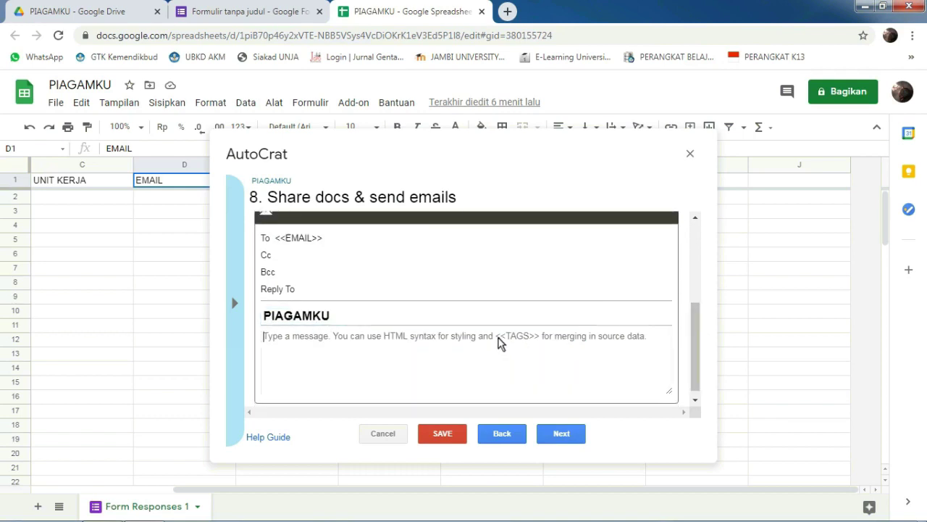
pyautogui.write('PI')
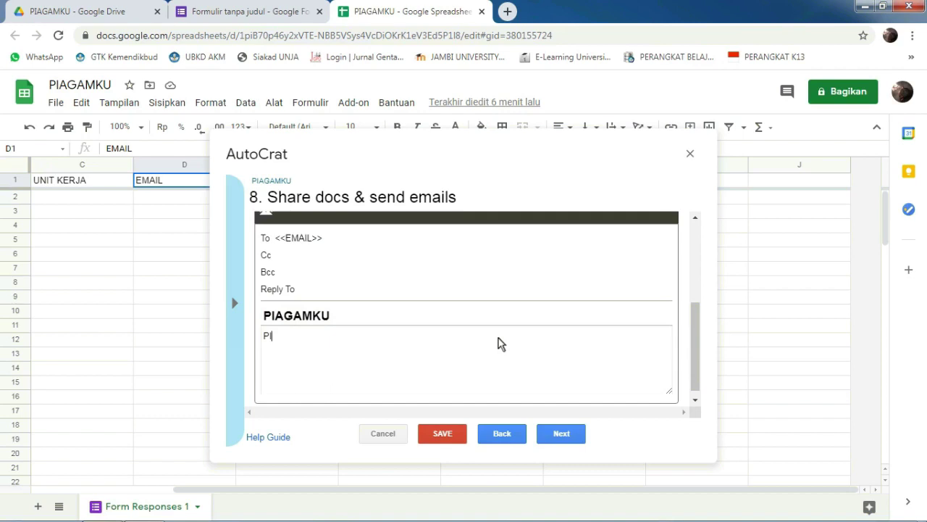
pyautogui.write('AGAMKU TERKIRIM')
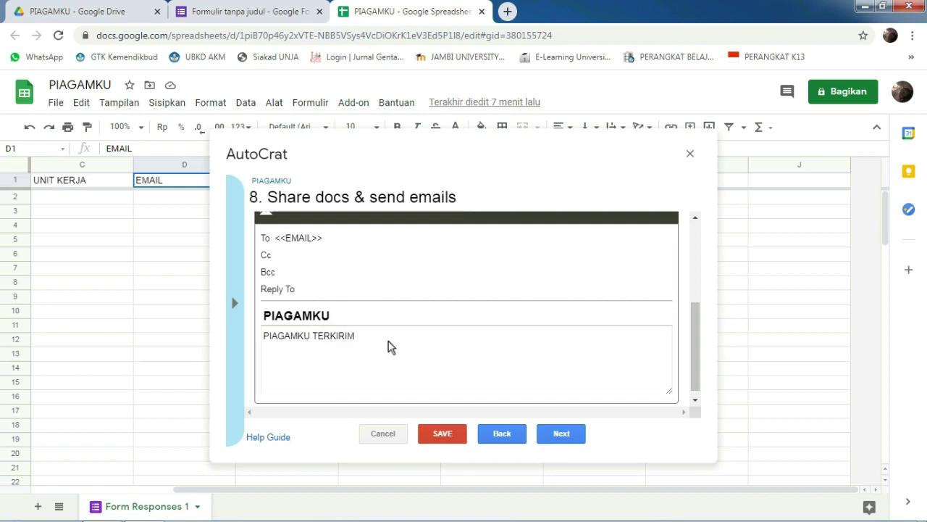
pyautogui.click(561, 433)
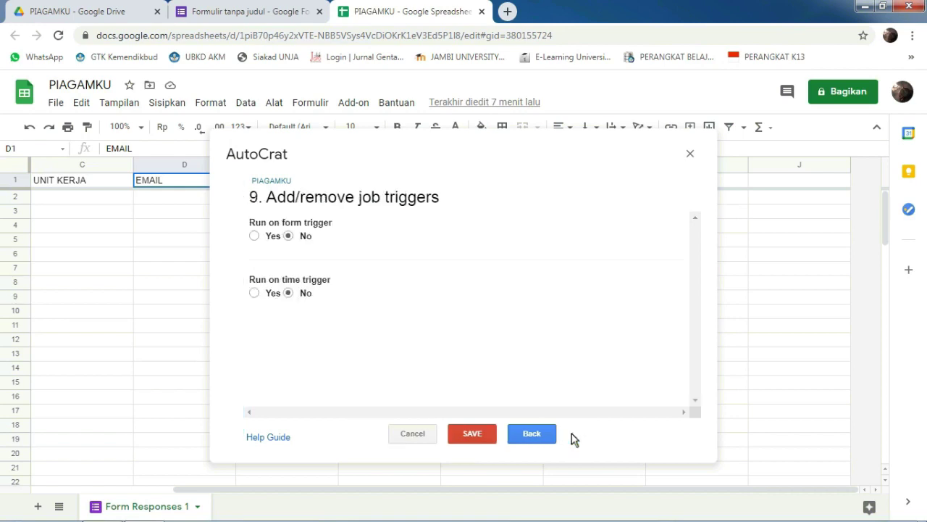
# Step: Enable the run-on-form-submit trigger, save the PIAGAMKU job, and close AutoCrat
pyautogui.click(273, 238)
pyautogui.click(667, 298)
pyautogui.click(480, 433)
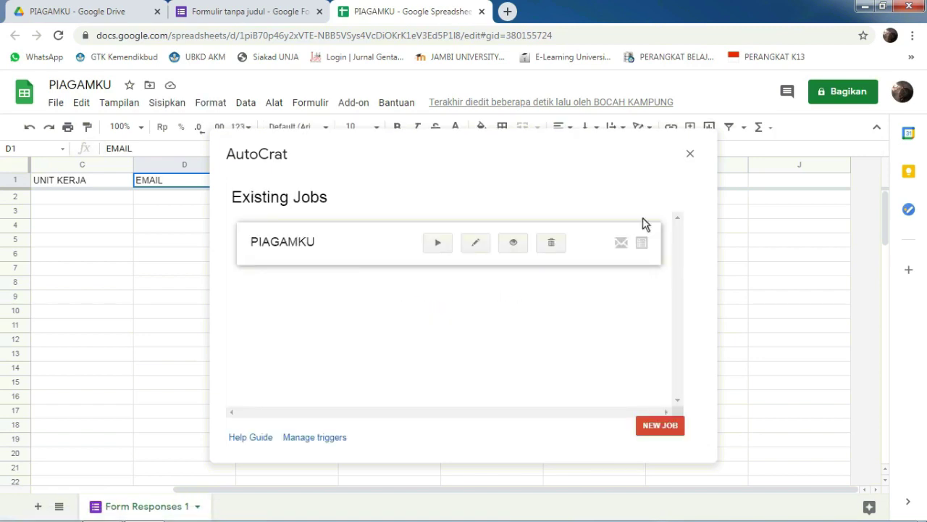
pyautogui.click(689, 155)
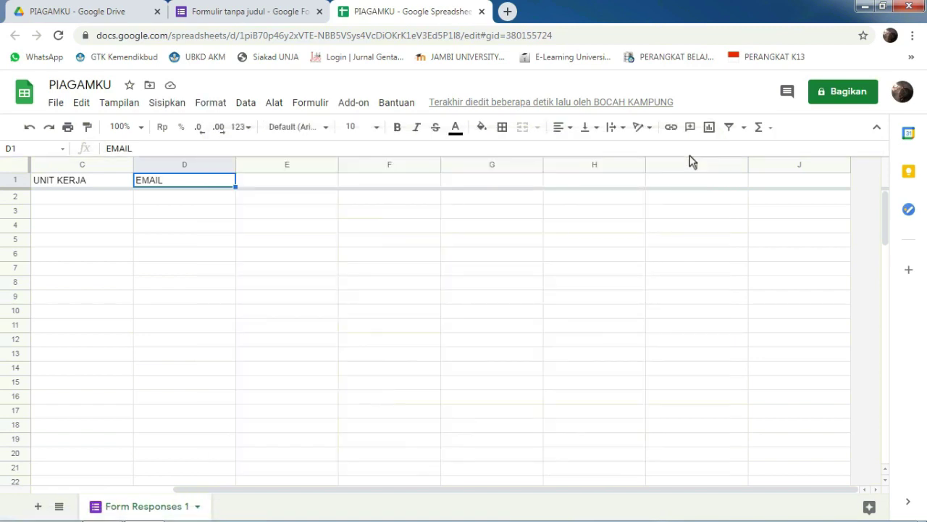
# Step: Look over the PIAGAMKU Drive folder and spreadsheet tabs, then return to the form's Responses page
pyautogui.click(62, 11)
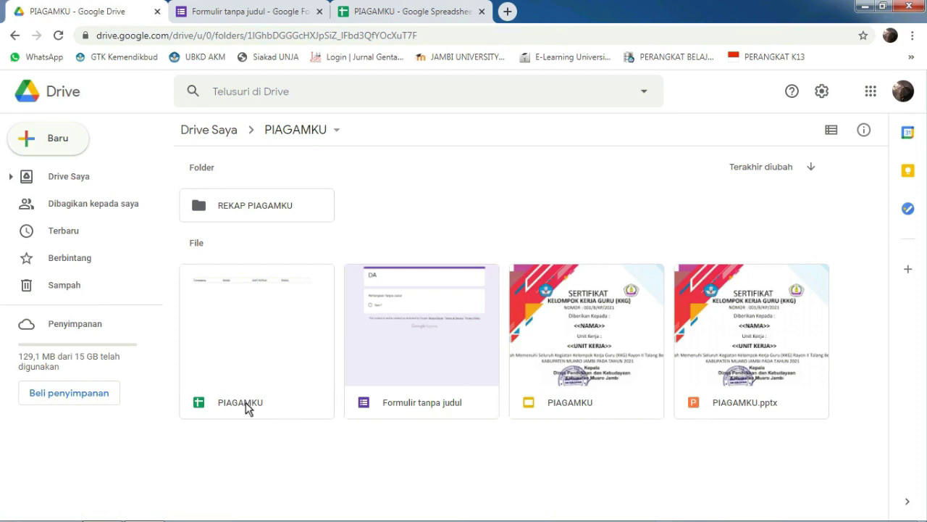
pyautogui.click(384, 11)
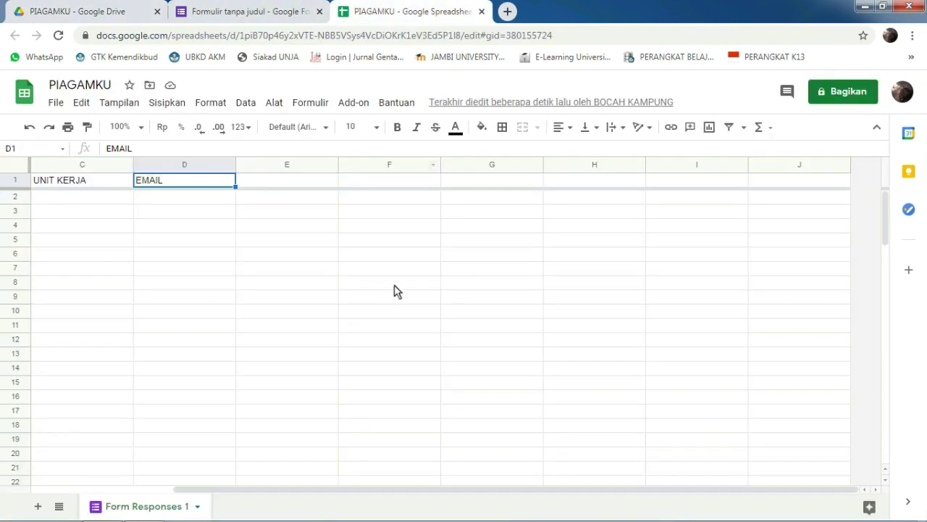
pyautogui.click(261, 11)
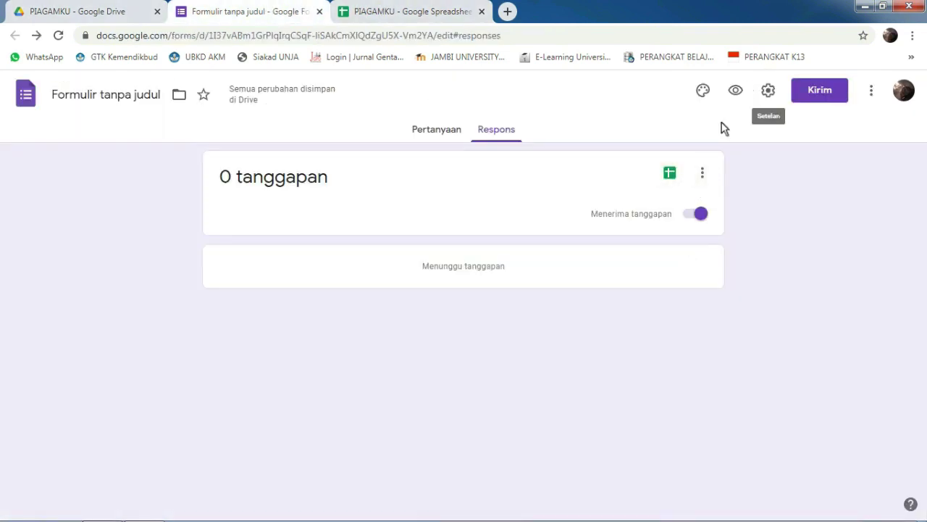
# Step: Copy the form's link with Perpendek URL shortening, then close the Forms editor tab
pyautogui.click(808, 98)
pyautogui.click(425, 193)
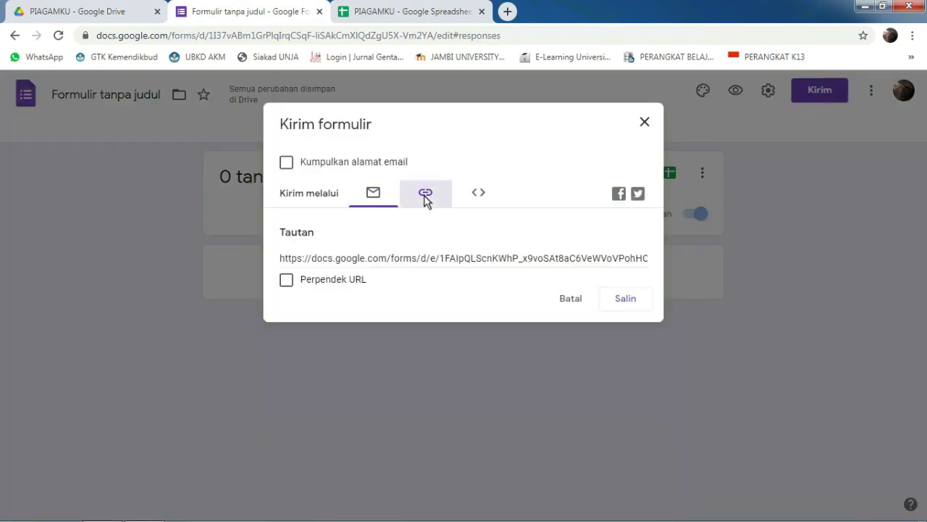
pyautogui.click(286, 280)
pyautogui.hotkey('ctrl', 'c')
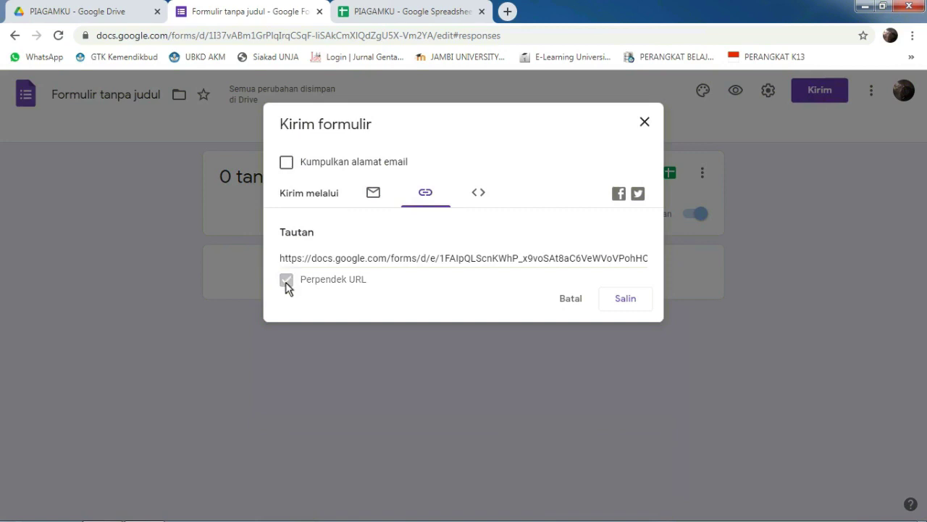
pyautogui.click(625, 303)
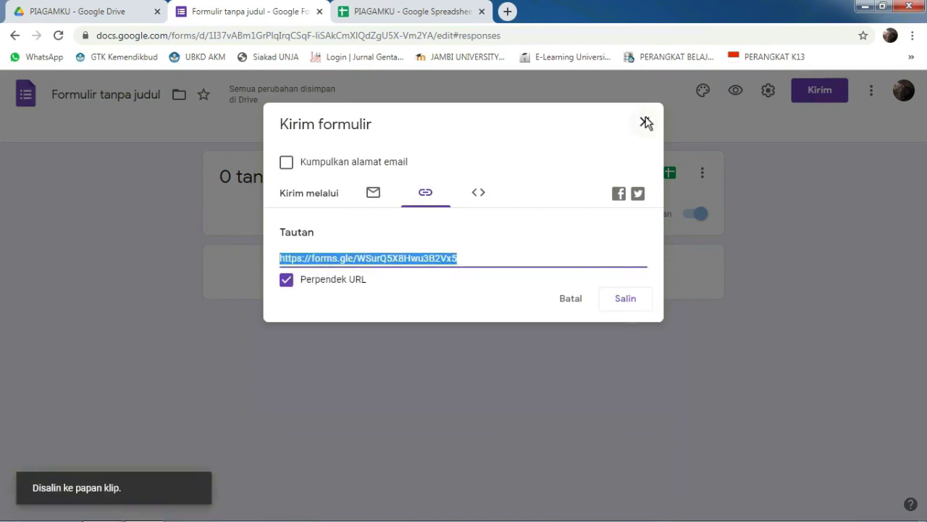
pyautogui.click(645, 122)
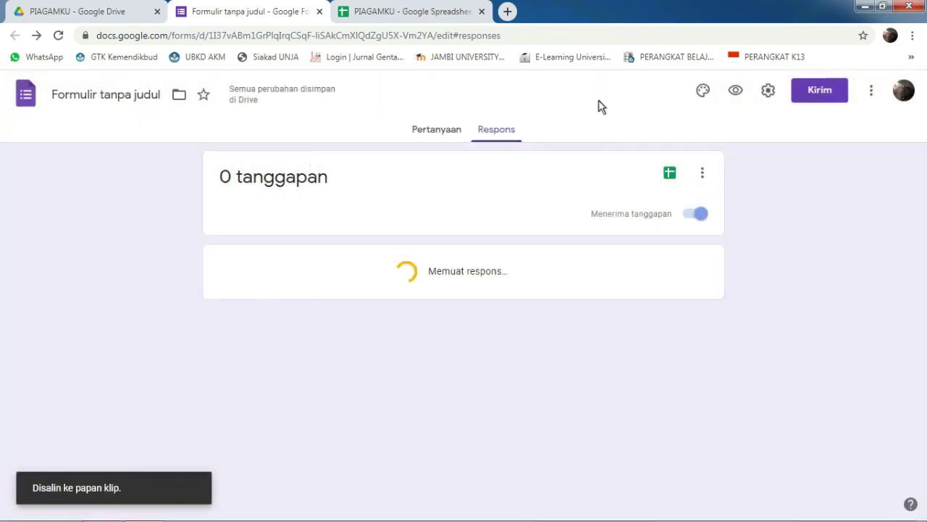
pyautogui.click(319, 12)
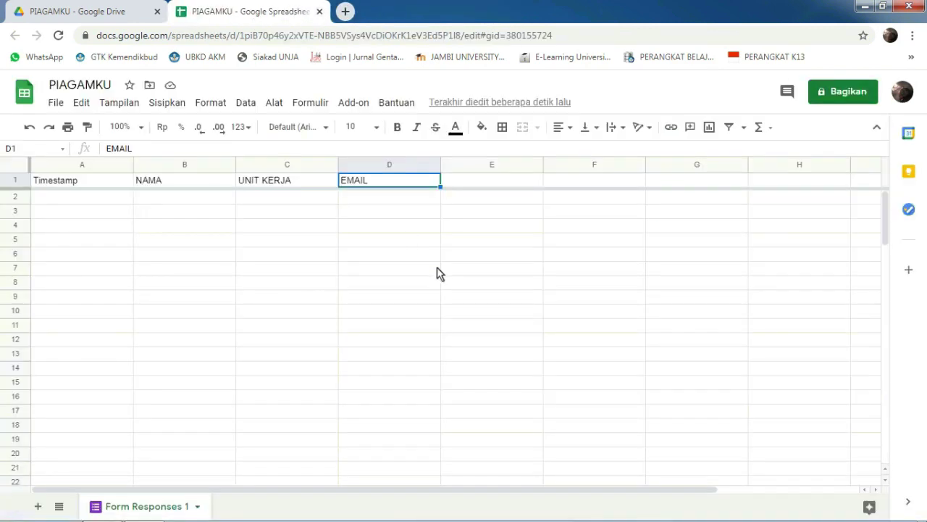
# Step: Load the DATA PIAGAM form in a new tab from the pasted forms.gle link
pyautogui.click(346, 11)
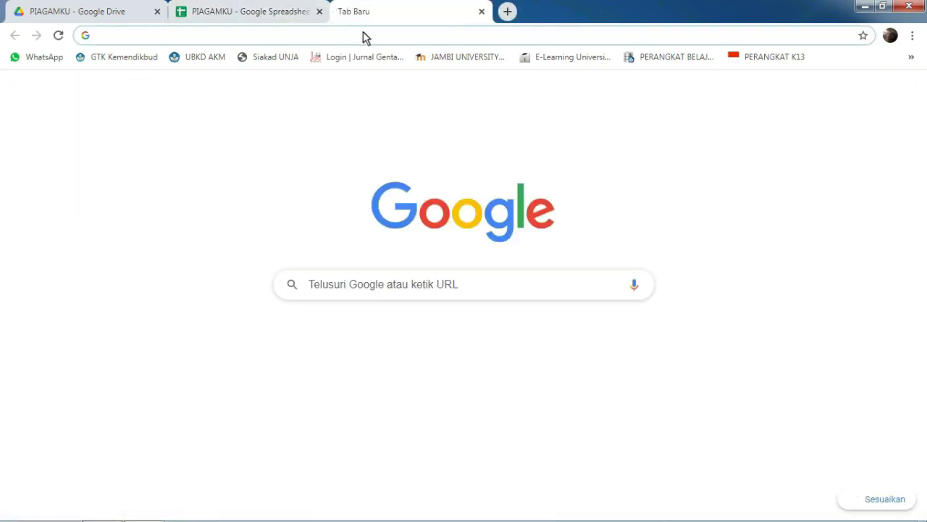
pyautogui.hotkey('ctrl', 'v')
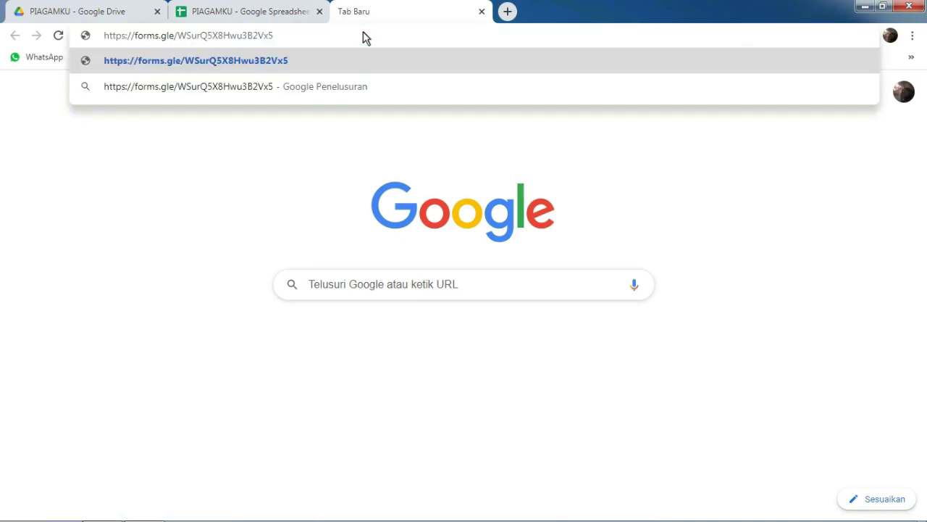
pyautogui.press('Return')
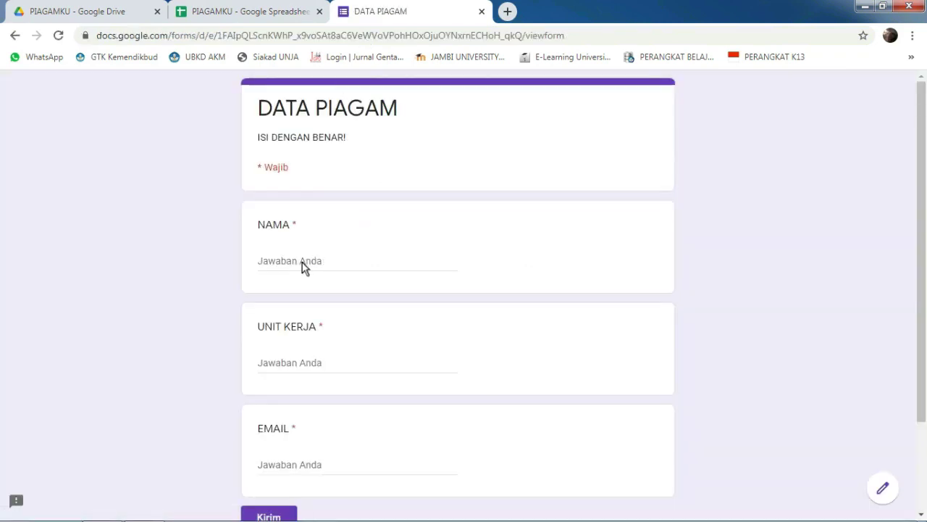
# Step: Submit a test response with the respondent's name, work unit DINAS PENDIDIKAN, and e-mail address
pyautogui.click(304, 266)
pyautogui.write('SURIADI')
pyautogui.click(267, 368)
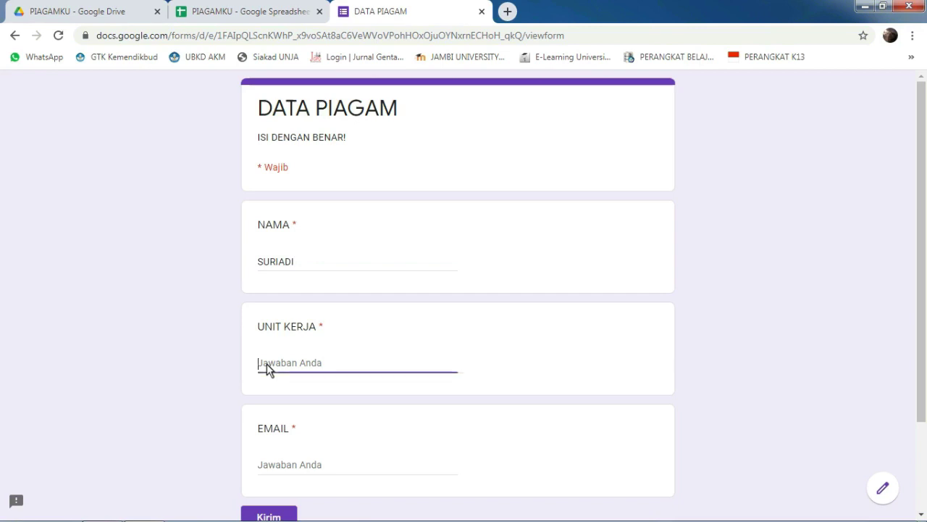
pyautogui.write('DINAS PENDIDIKAN')
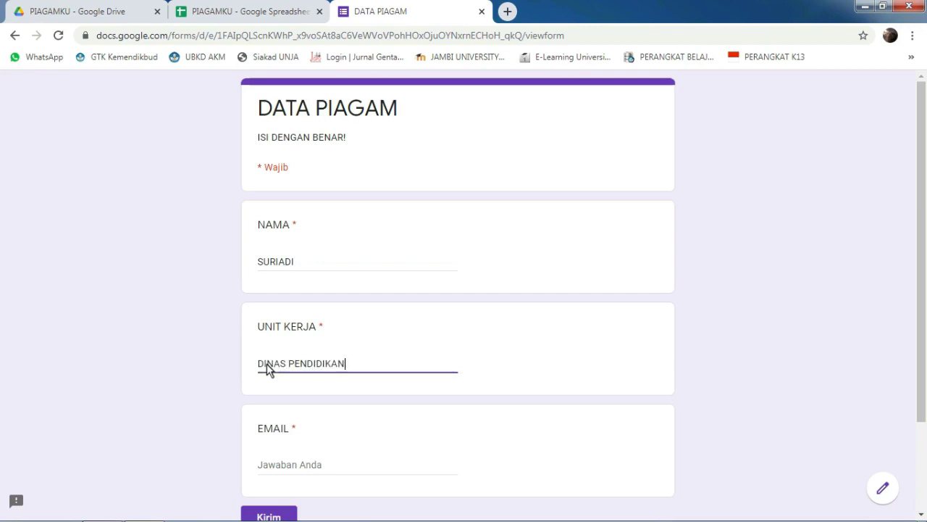
pyautogui.click(266, 467)
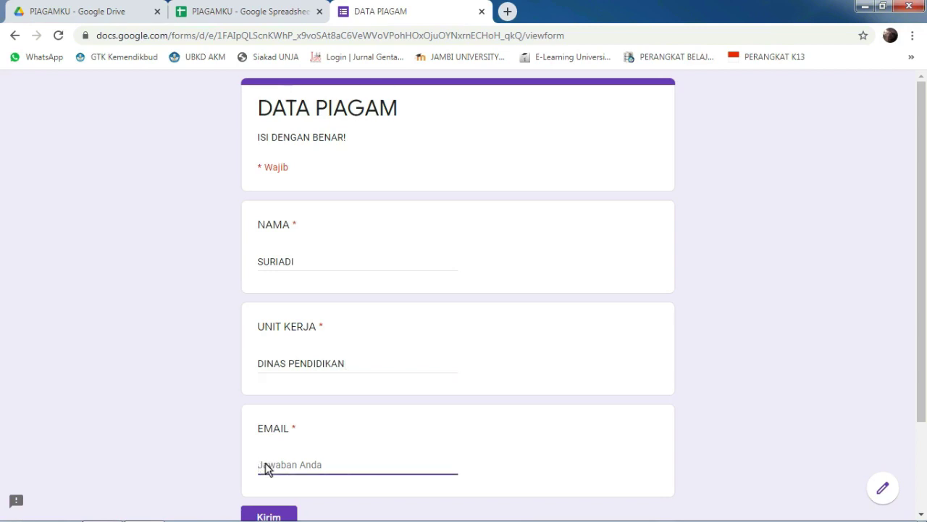
pyautogui.click(271, 511)
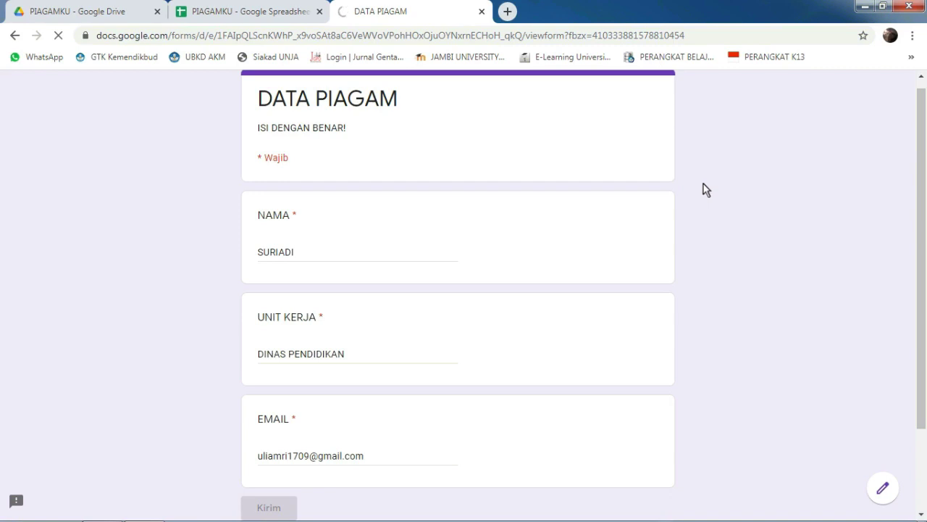
pyautogui.scroll(-2, 920, 203)
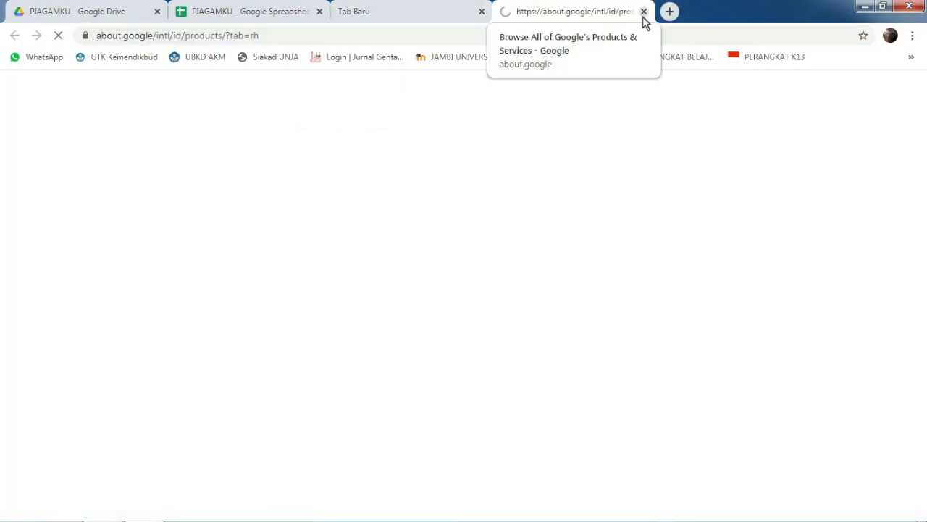
# Step: Open Gmail in a new tab from the Google apps list
pyautogui.click(641, 14)
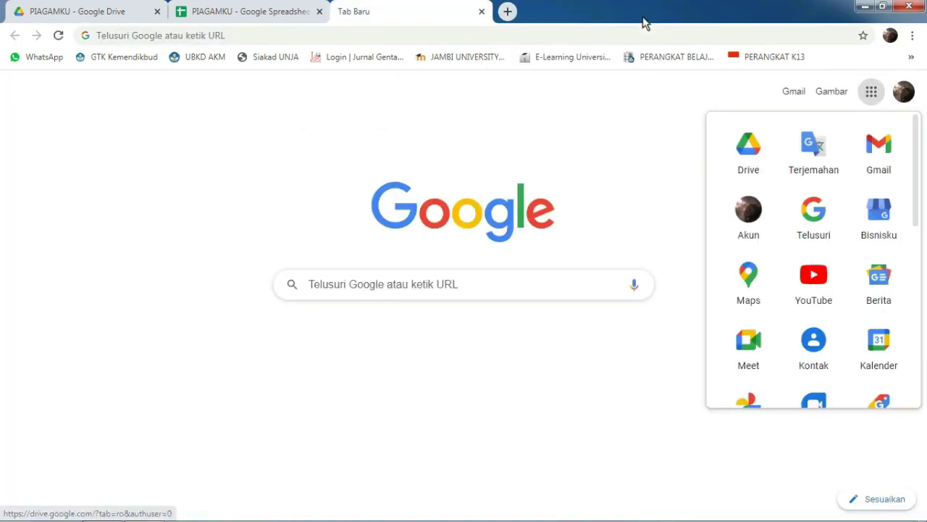
pyautogui.click(871, 92)
pyautogui.click(871, 93)
pyautogui.click(877, 150)
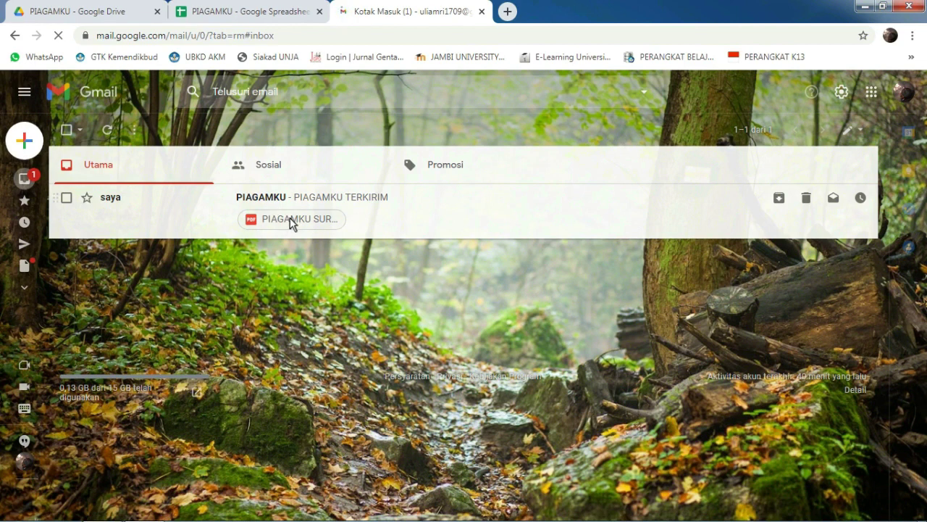
# Step: Preview the PDF certificate attached to the PIAGAMKU TERKIRIM email
pyautogui.rightClick(290, 217)
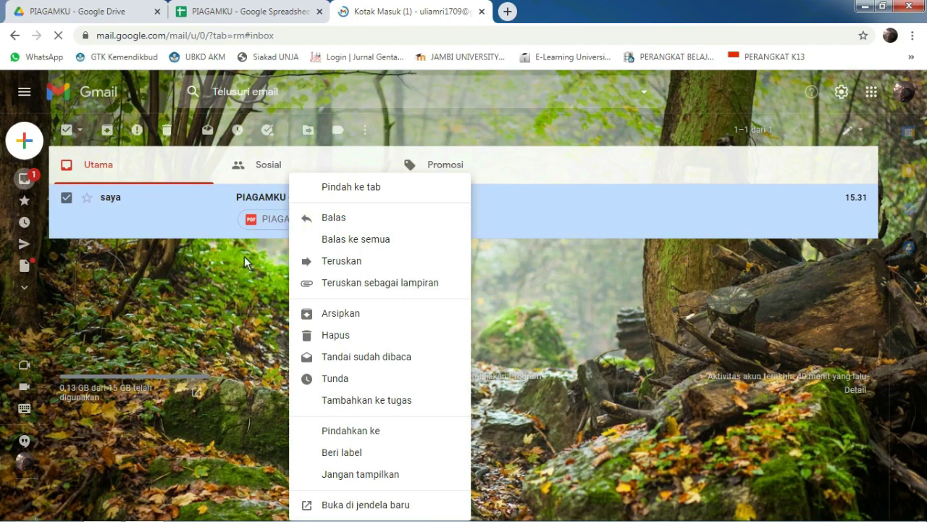
pyautogui.click(244, 256)
pyautogui.click(257, 229)
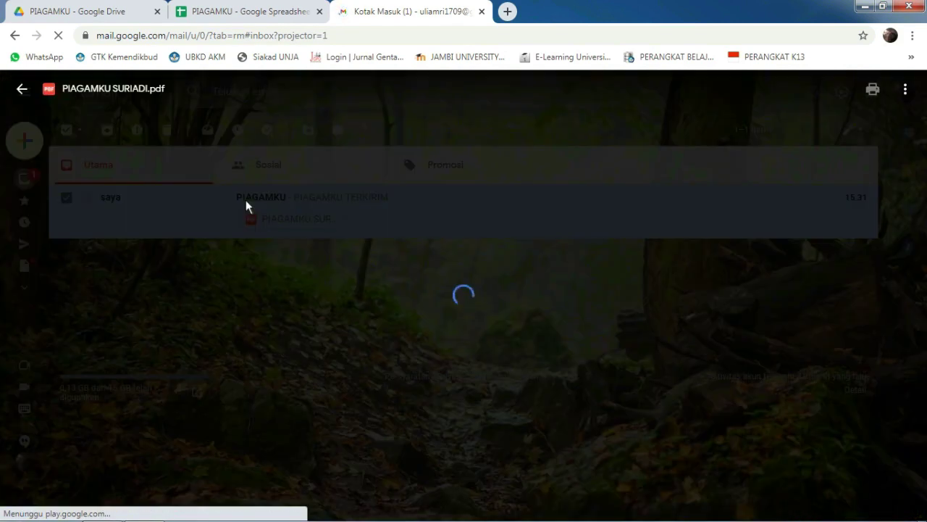